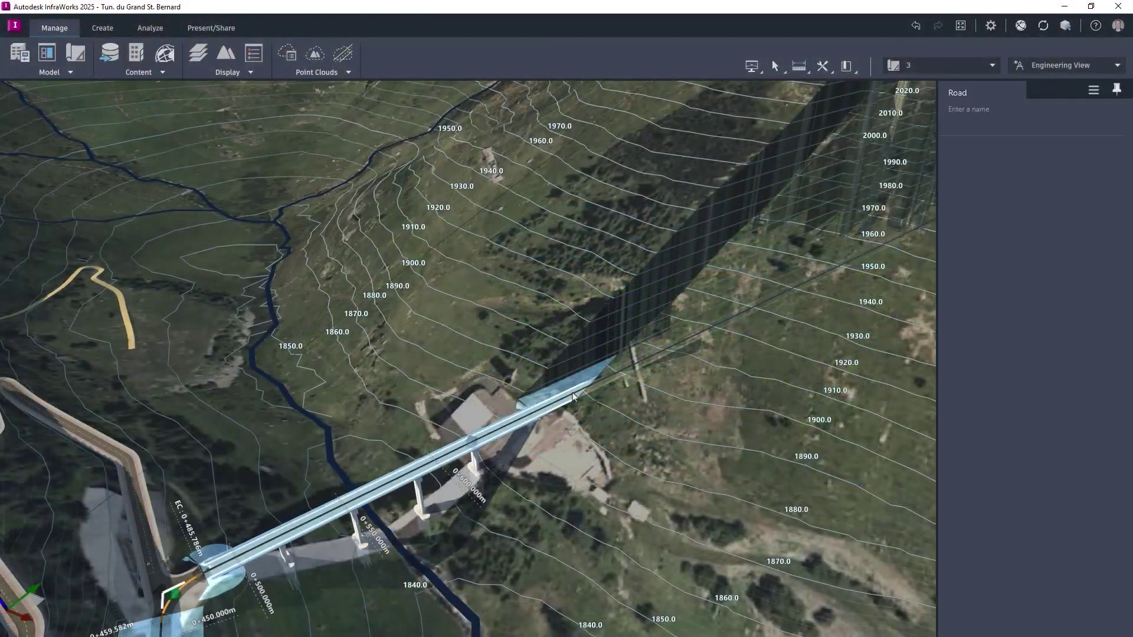
Step: Add a tunnel to the mountain road spanning stations 0+665.284 to 6+941.292
right_click(574, 392)
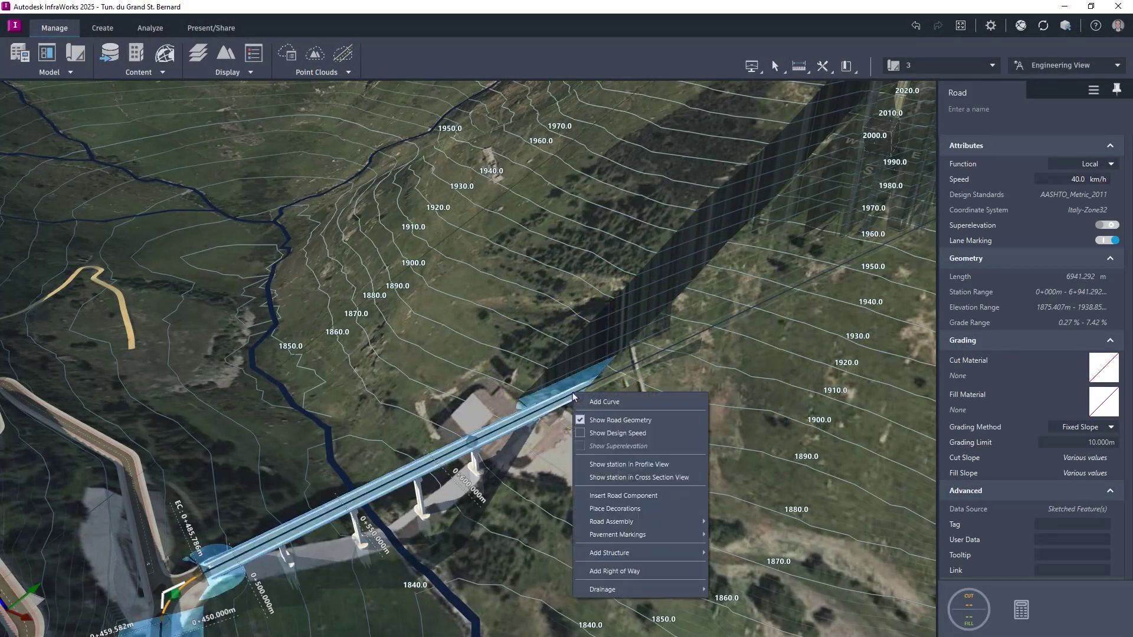
mouse_move(645, 555)
click(731, 568)
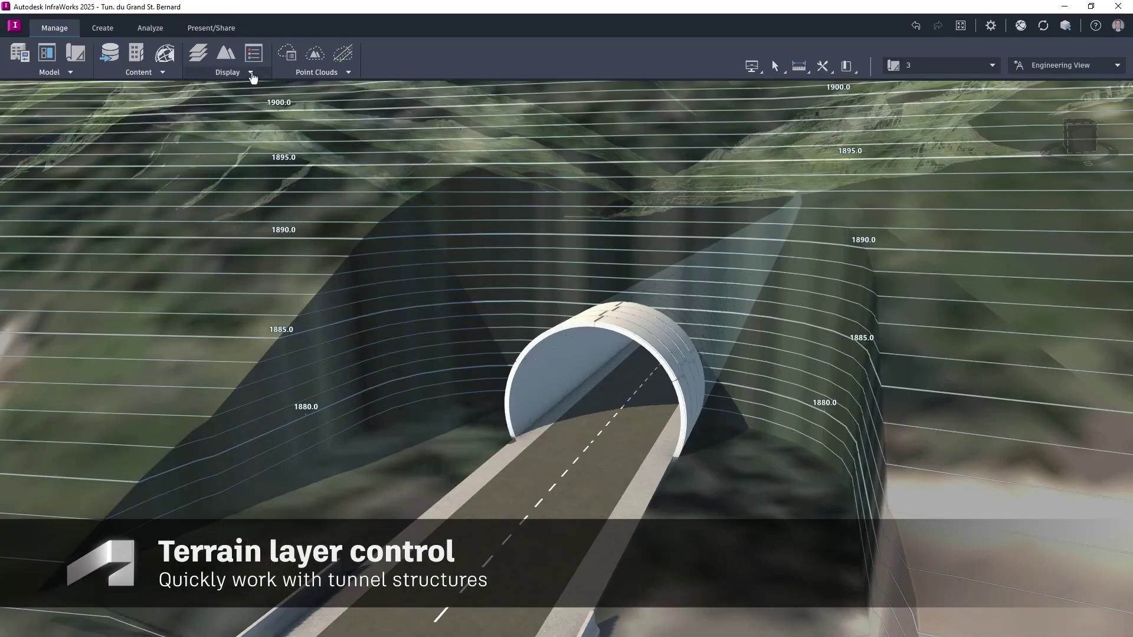
Step: Hide the Ground Surface layer to expose the tunnel underground
click(251, 72)
click(232, 86)
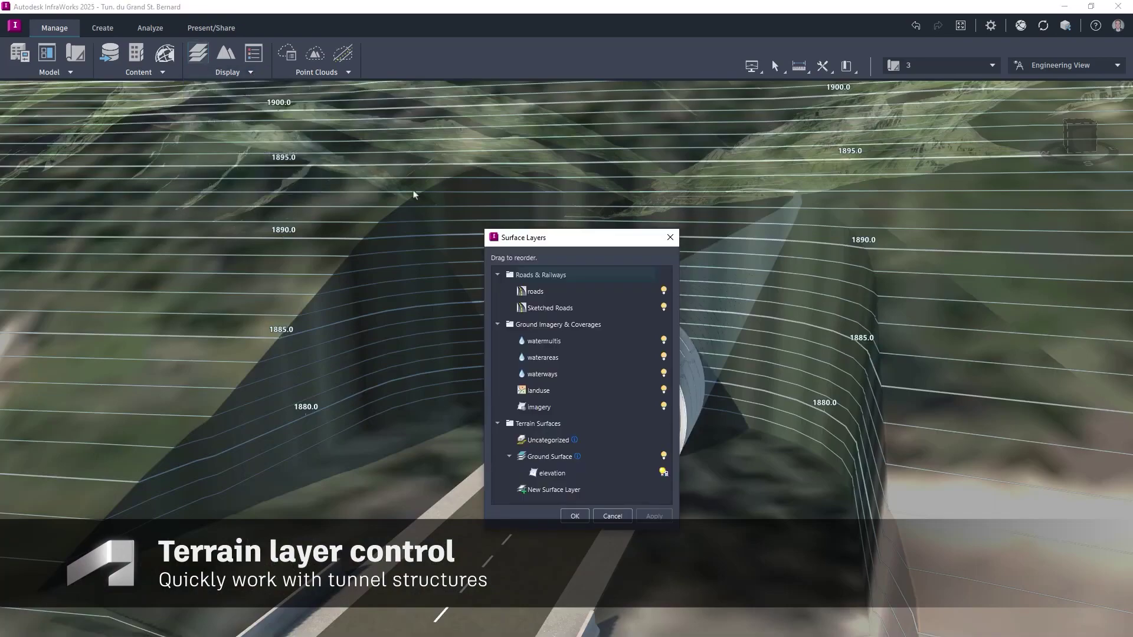
click(663, 456)
click(653, 517)
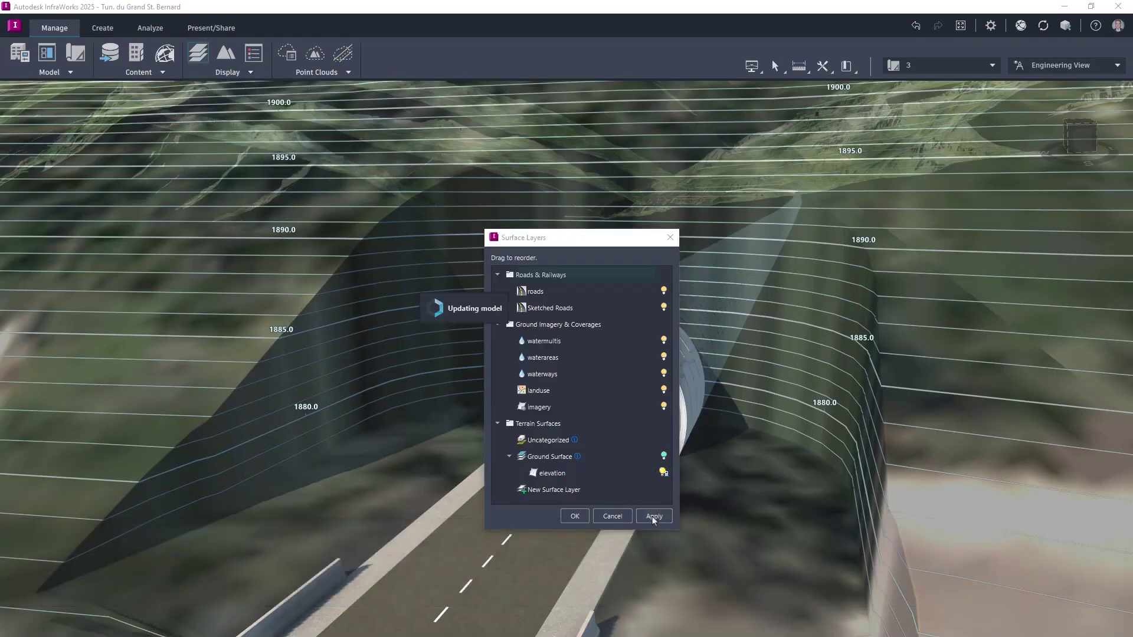
click(575, 517)
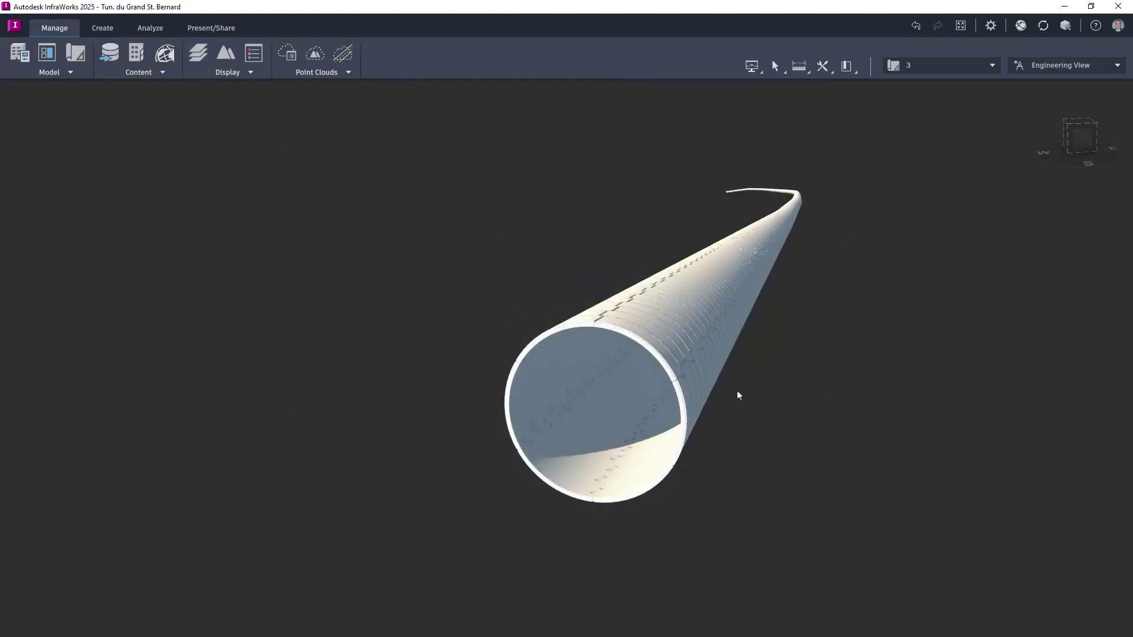
scroll(785, 346, up, 3)
scroll(784, 346, up, 1)
scroll(565, 386, up, 2)
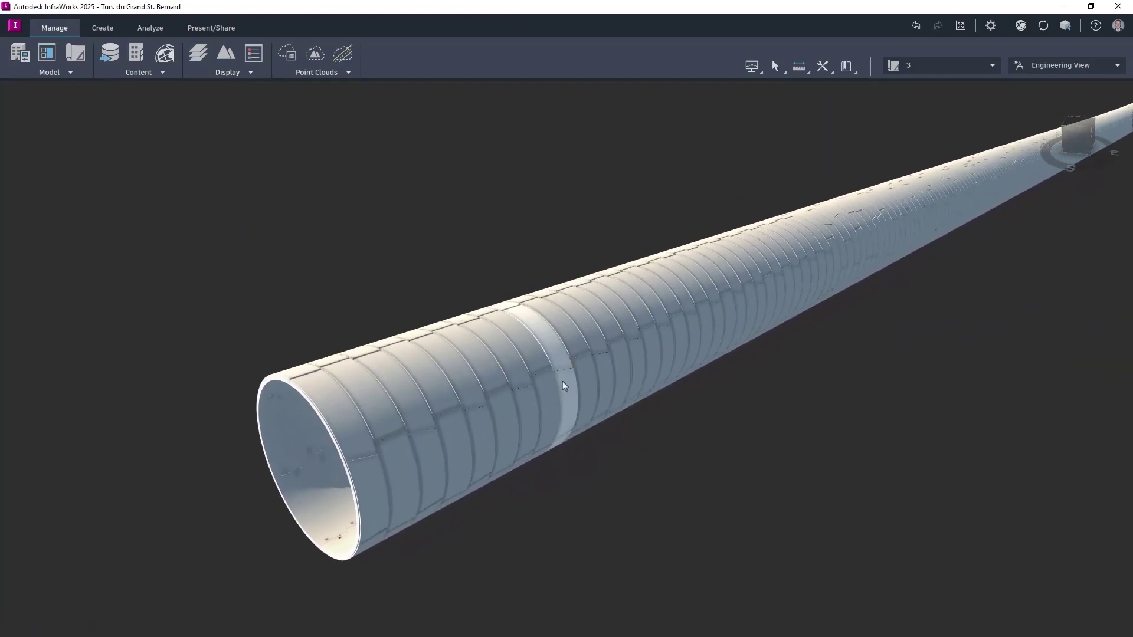
Step: Restore the Ground Surface layer in the Surface Layers settings
click(234, 73)
click(243, 89)
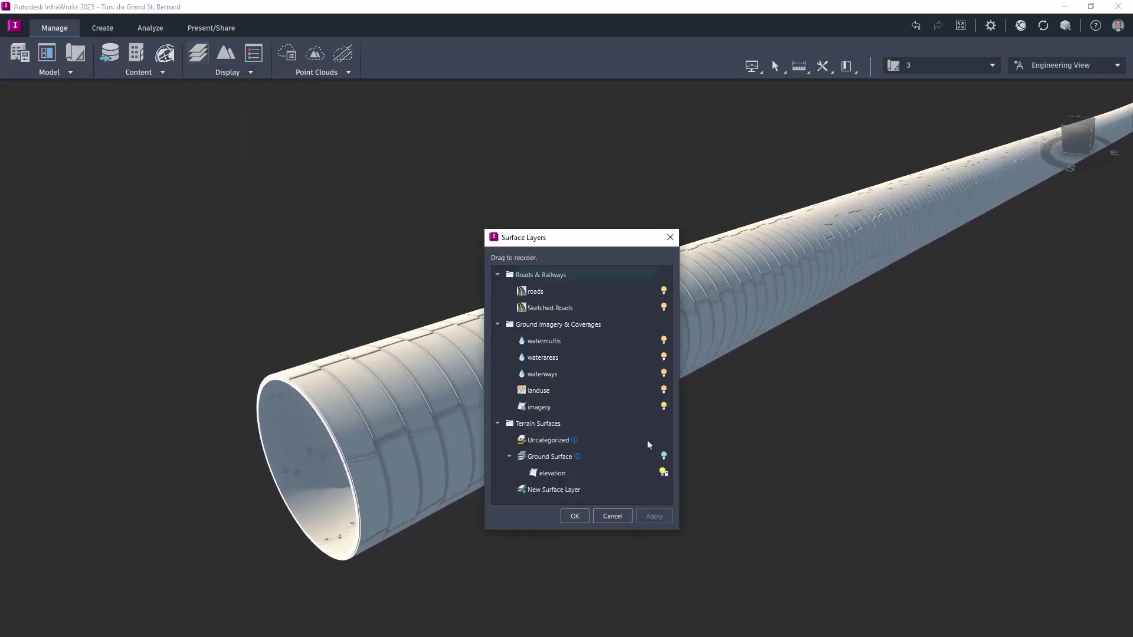
click(653, 518)
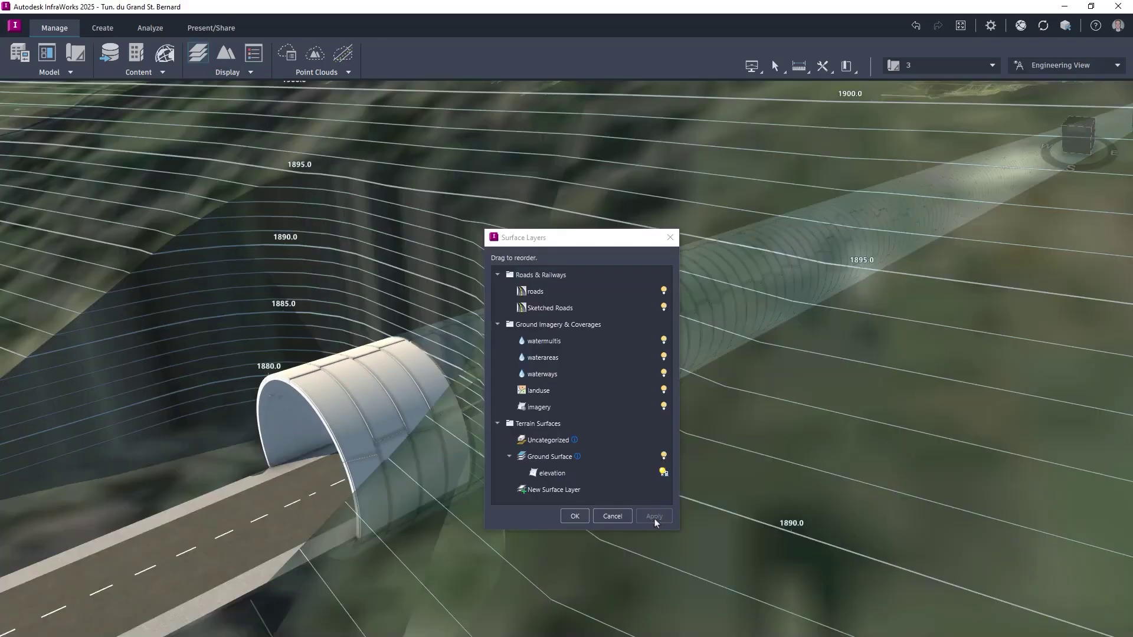
click(579, 518)
scroll(614, 502, up, 5)
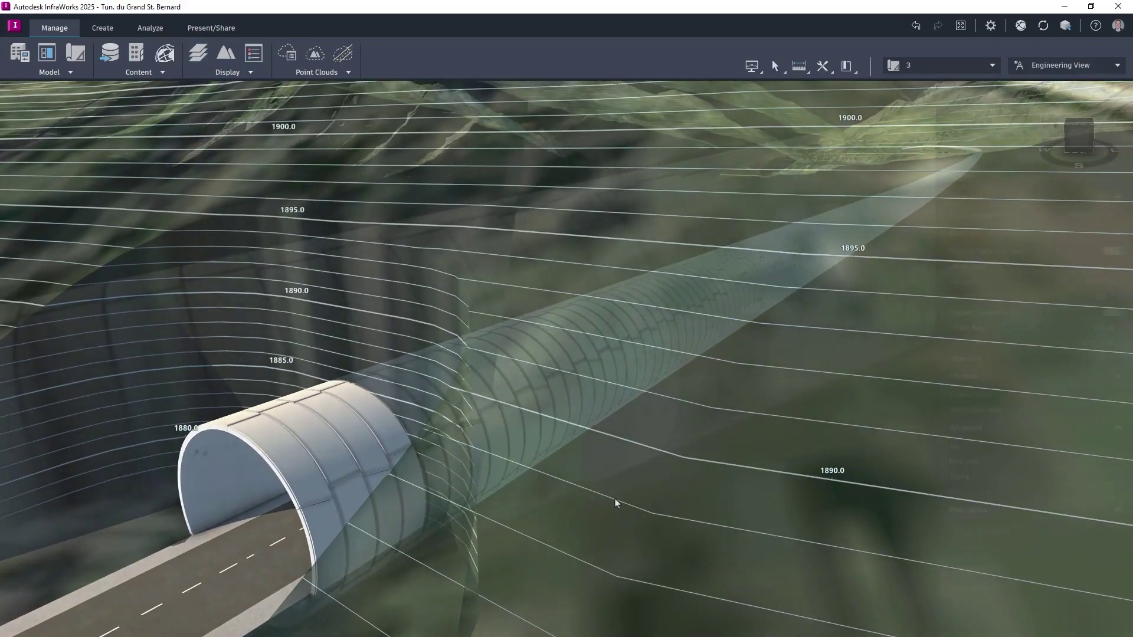
Step: Select the tunnel's lining region and enable Stagger segment seams
click(646, 348)
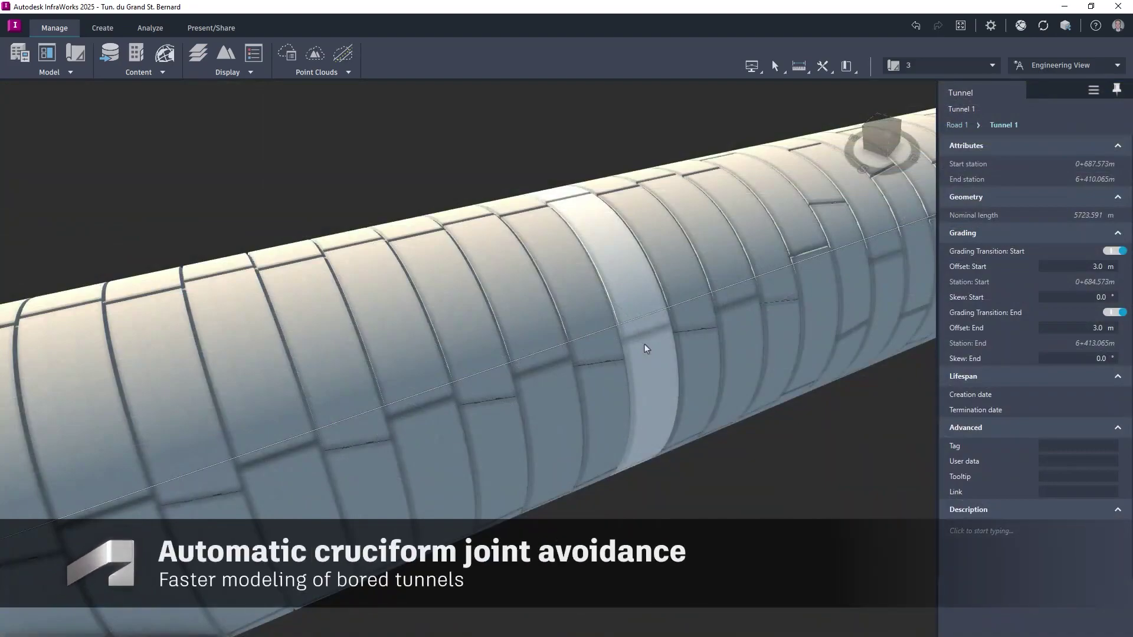
click(645, 349)
scroll(986, 478, down, 3)
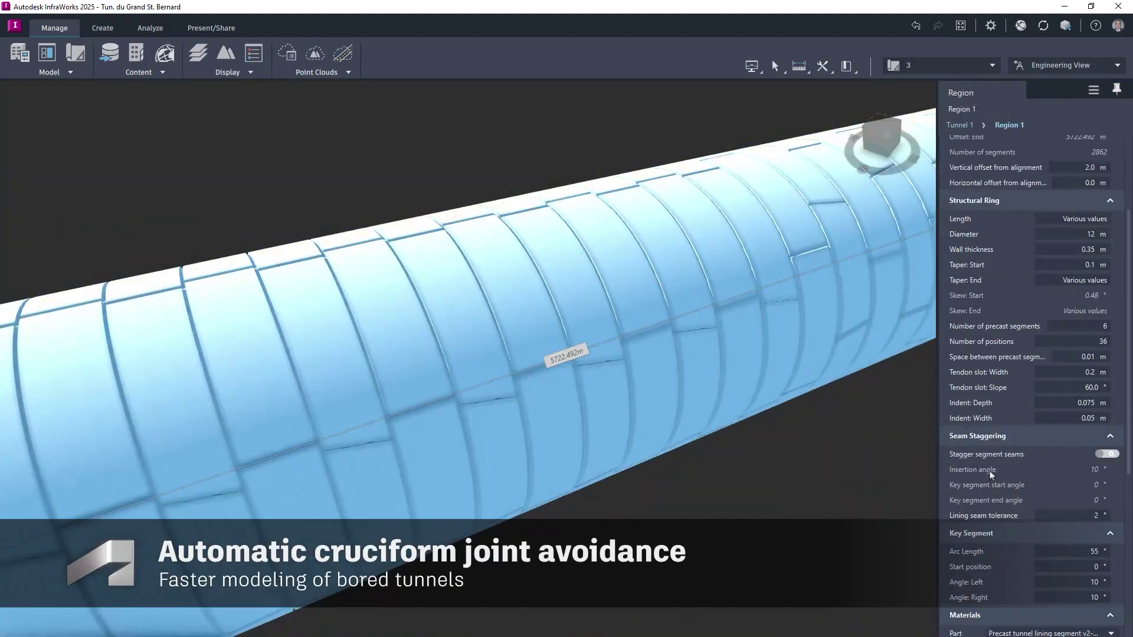
click(1107, 454)
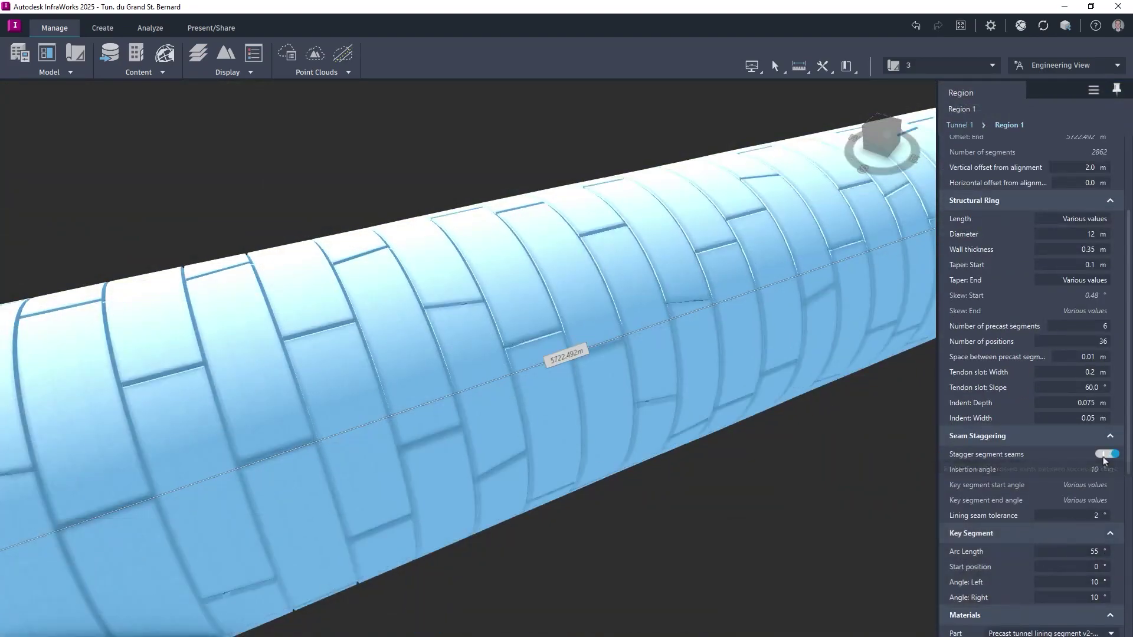
Step: View the ring segment family in the Droite elevation, then orbit it in {3D}
key(Escape)
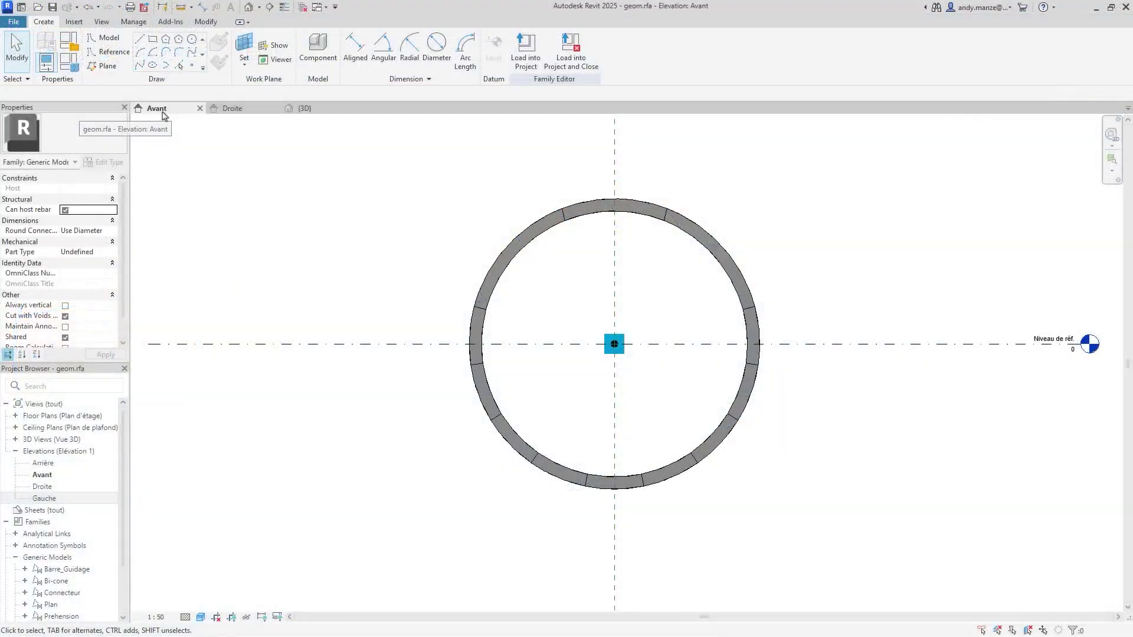
click(235, 109)
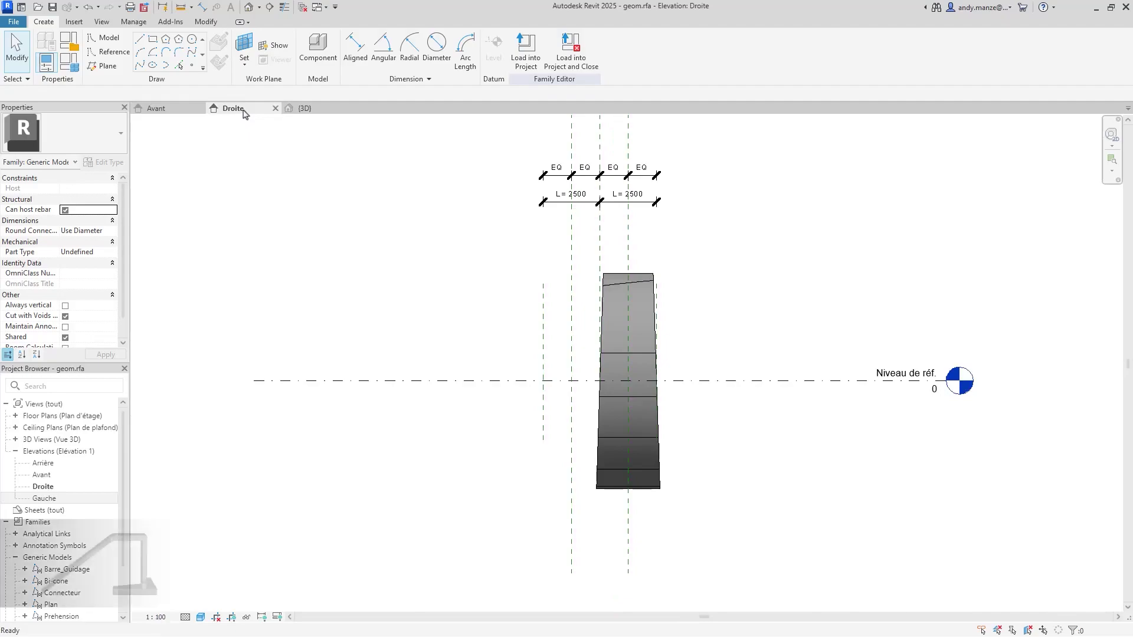
click(304, 108)
shift+middle_drag(561, 389, 637, 397)
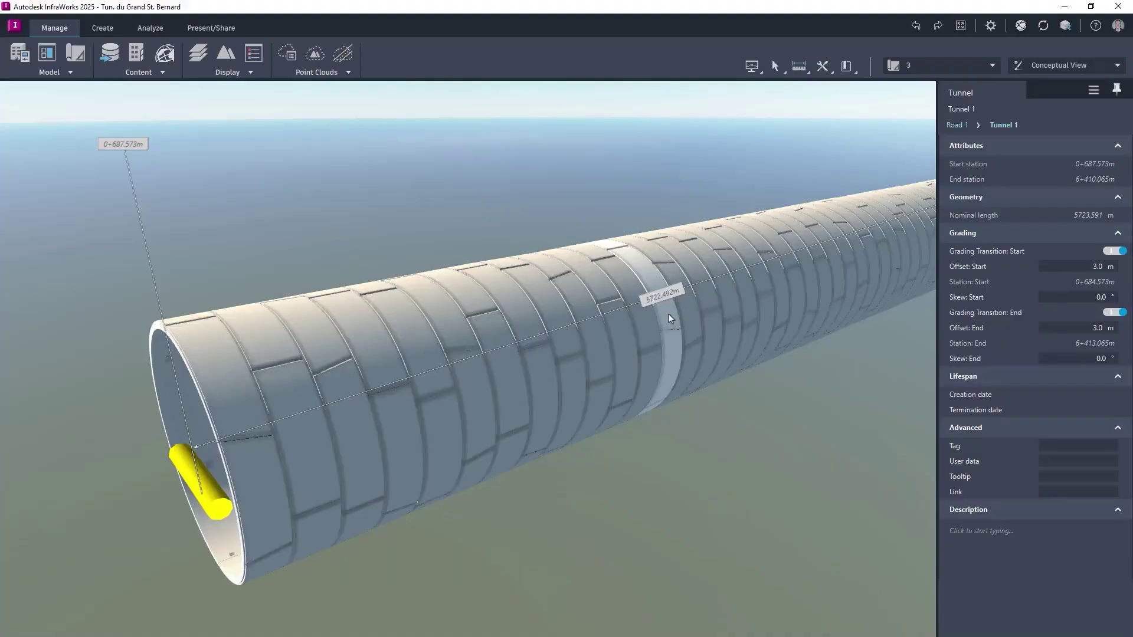
Step: Switch the tunnel region's lining type from Bored Ring to RFA Bored Ring
click(670, 319)
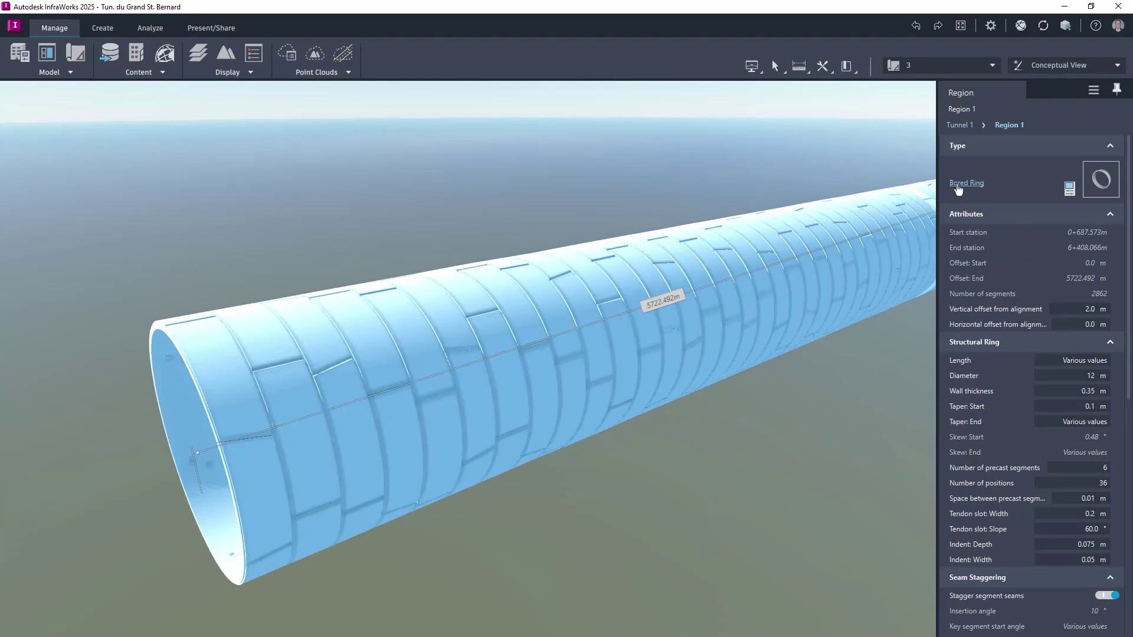
click(957, 187)
click(866, 285)
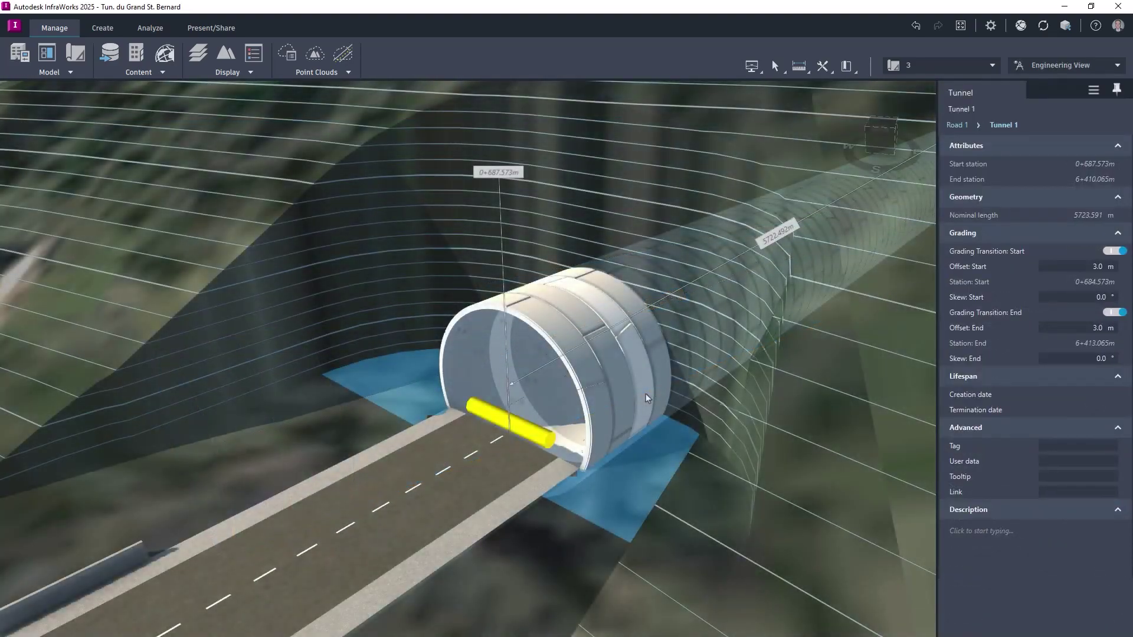
Step: Add a start portal component to the tunnel
right_click(645, 394)
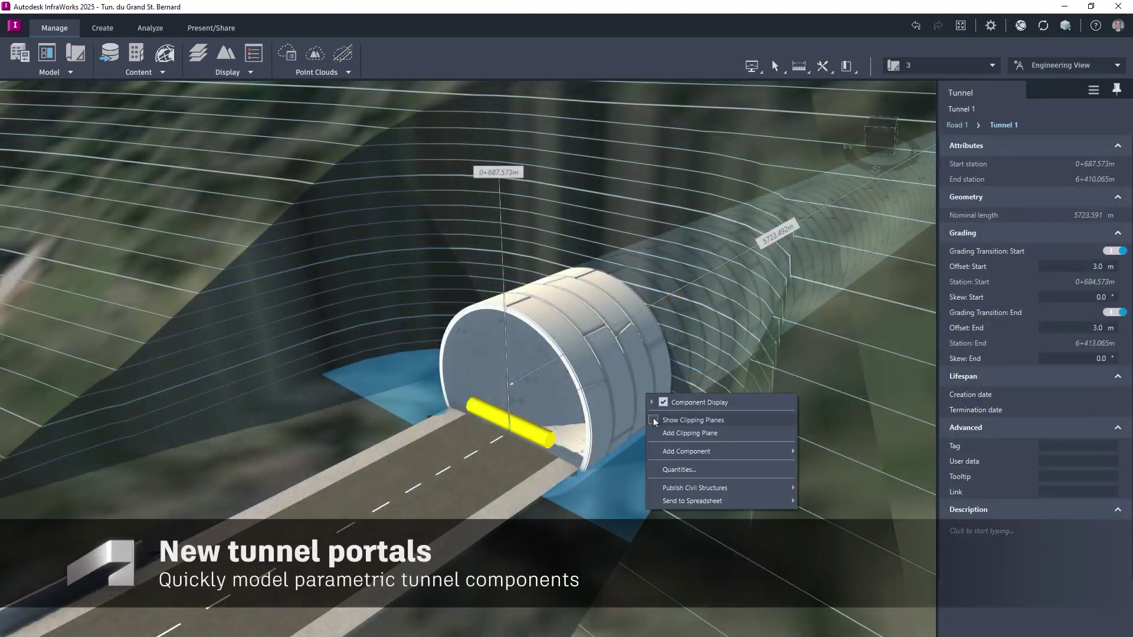
mouse_move(668, 453)
click(809, 449)
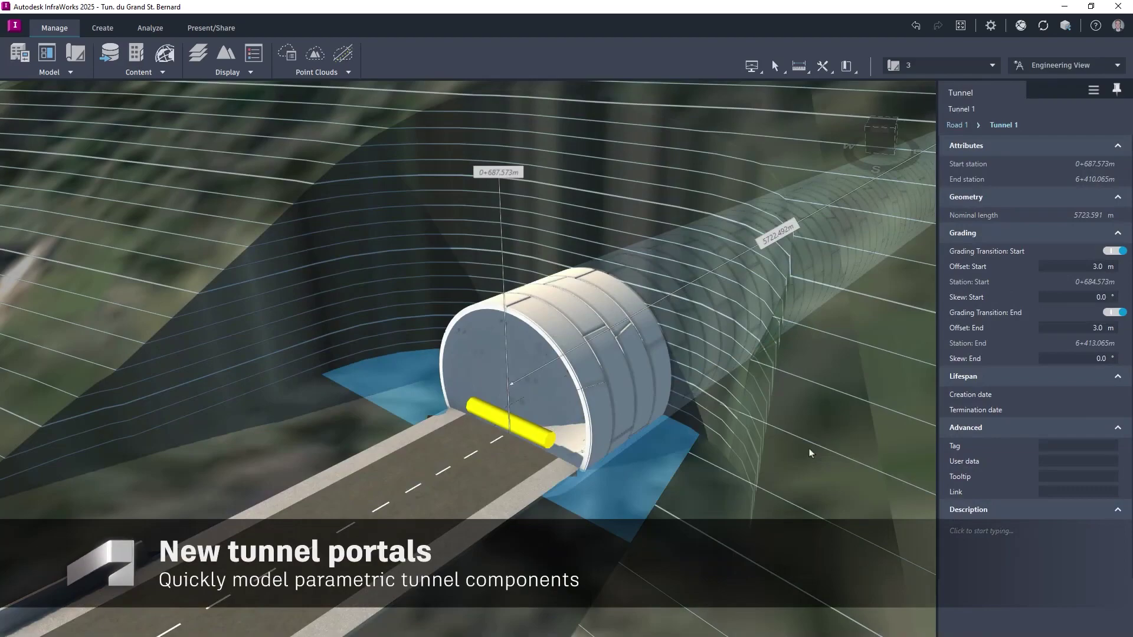
Step: Give the portal offset -2, thickness 2 m, and 3 m top, left and right extensions
click(1100, 251)
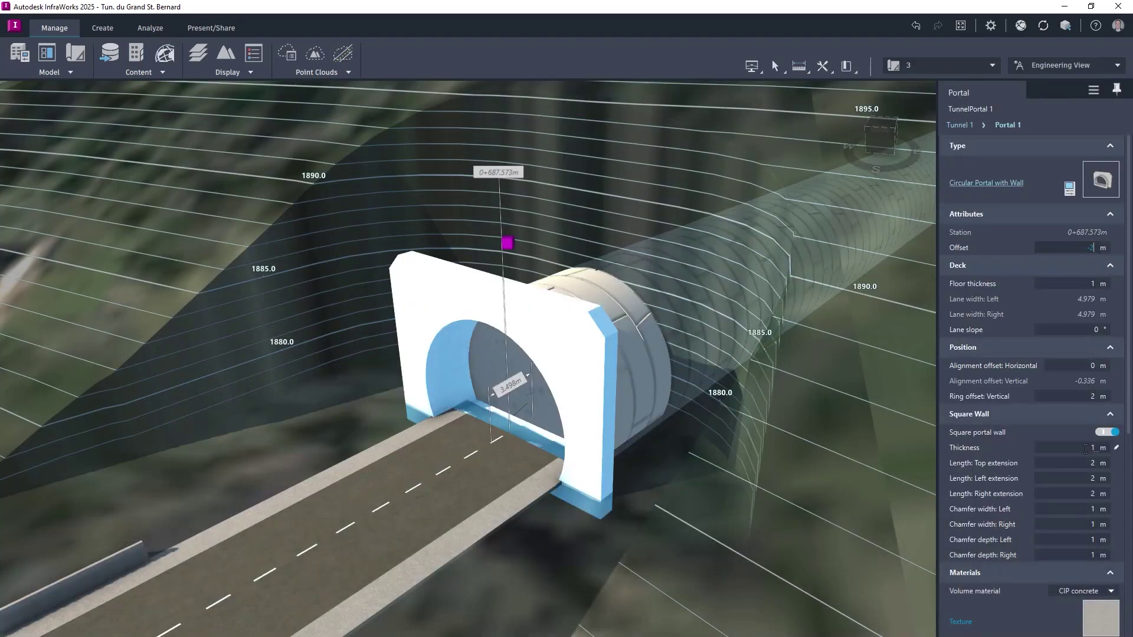
click(1085, 450)
click(1087, 464)
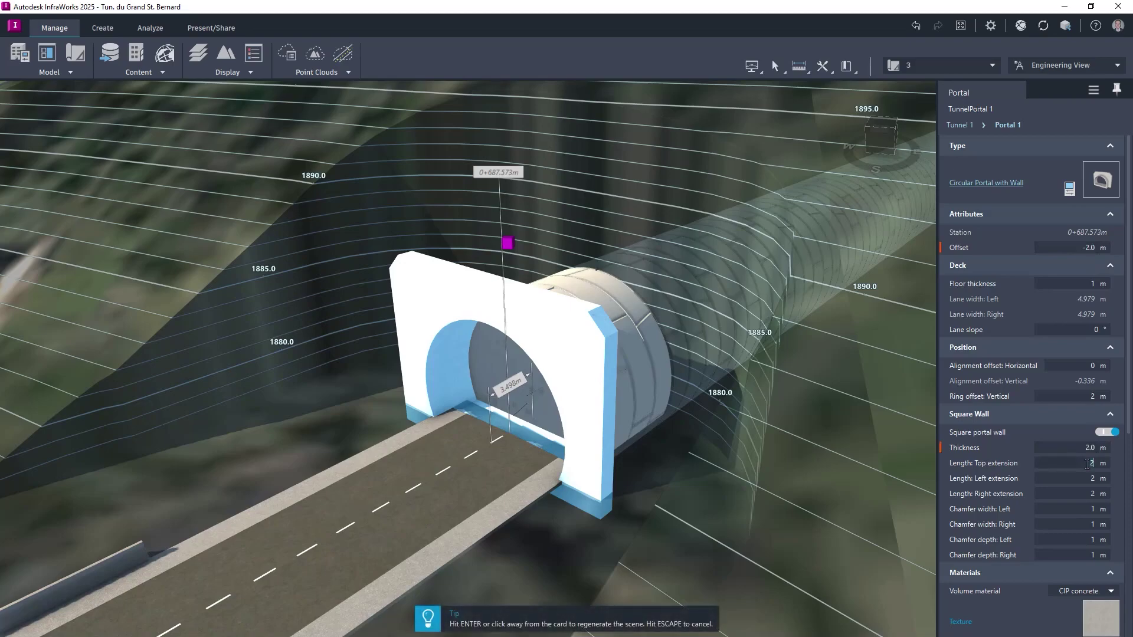
click(1091, 478)
click(1089, 493)
text(3)
key(Return)
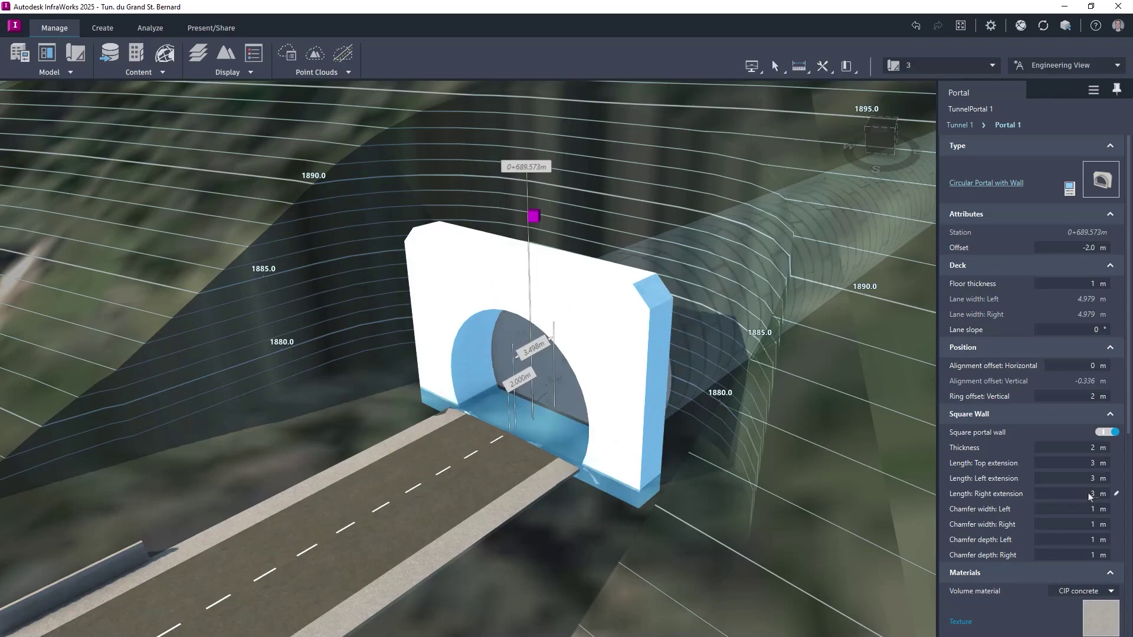
shift+middle_drag(794, 455, 847, 422)
key(Escape)
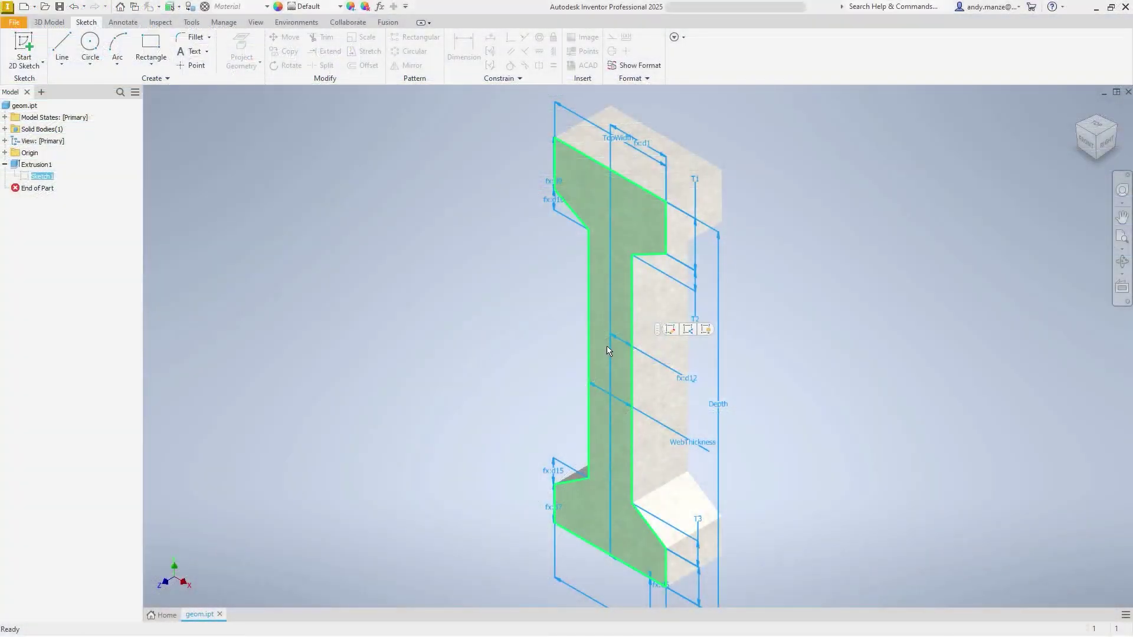
Step: Save the I-shaped girder part under a new file name in the Girder folder
mouse_move(607, 347)
mouse_down()
mouse_move(676, 335)
mouse_move(643, 313)
mouse_up()
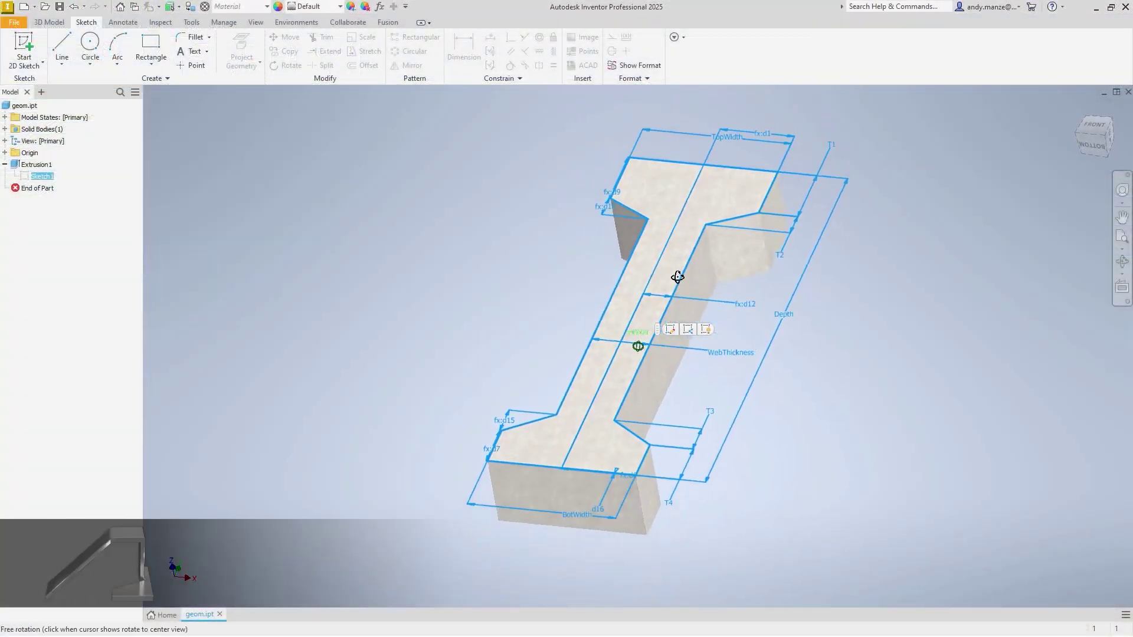
click(15, 23)
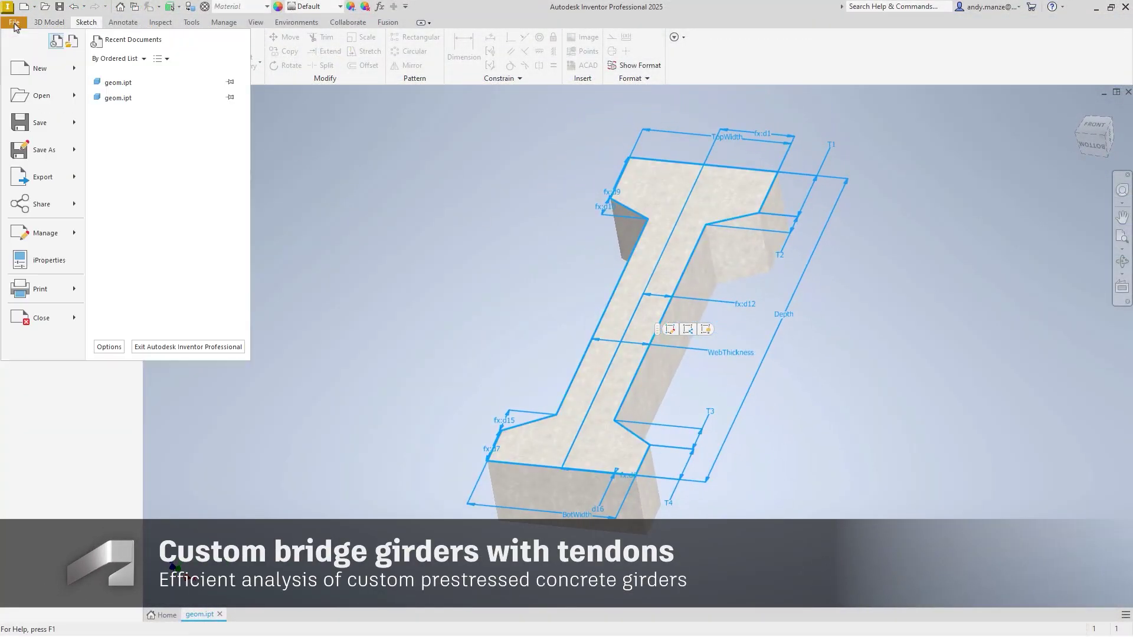
click(36, 151)
double_click(571, 372)
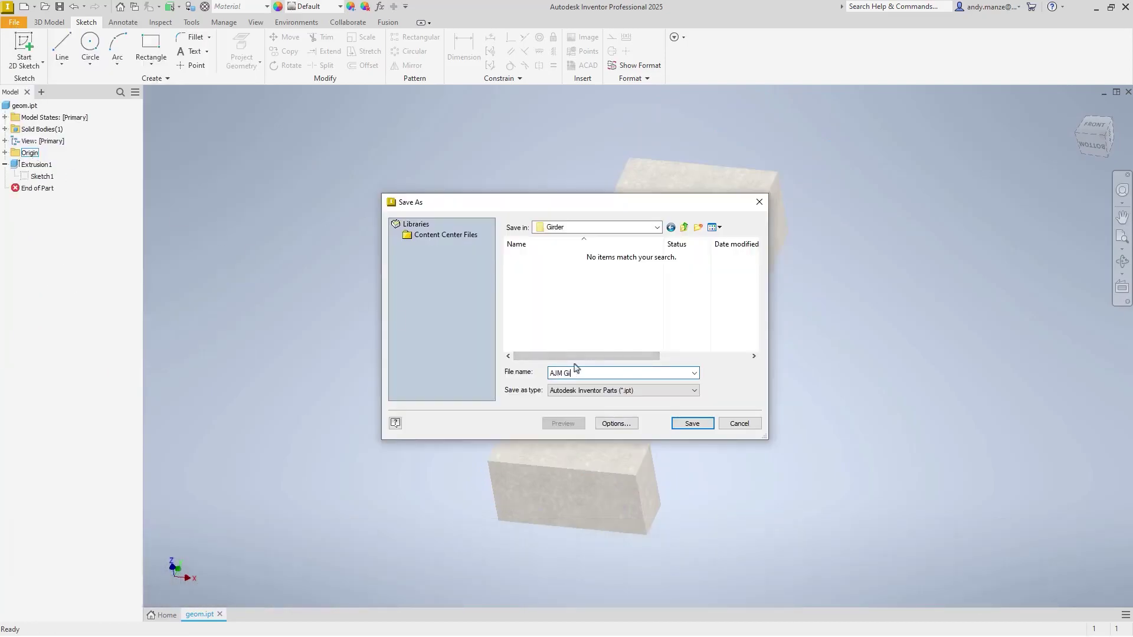
click(707, 424)
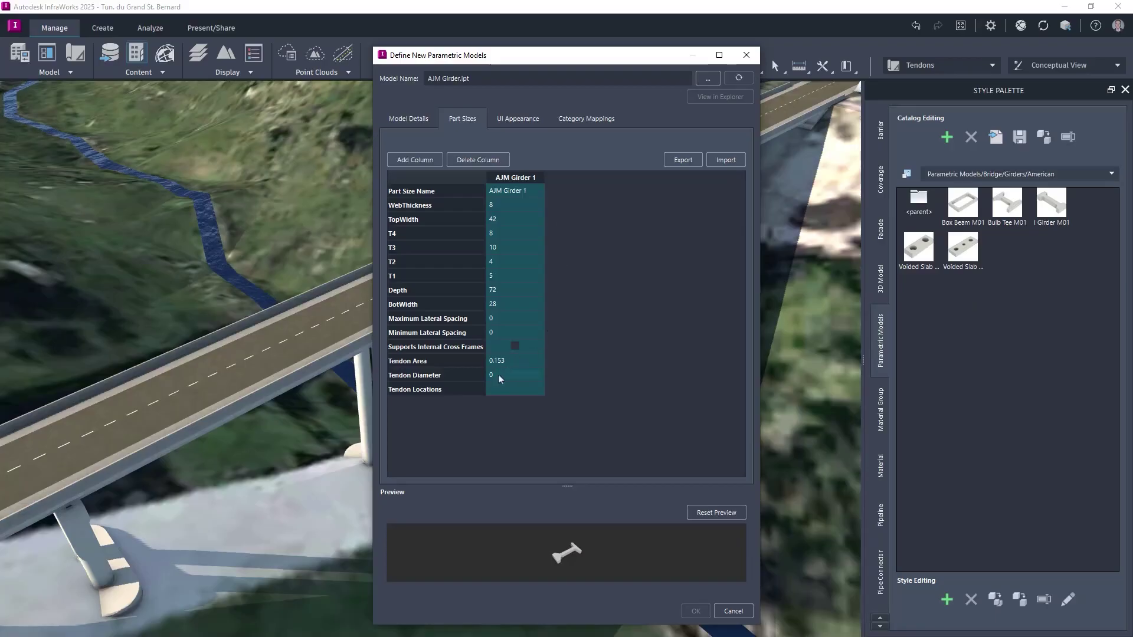
Step: Set Tendon Diameter to 0.5, paste the tendon location coordinates, and save the AJM Girder
click(508, 374)
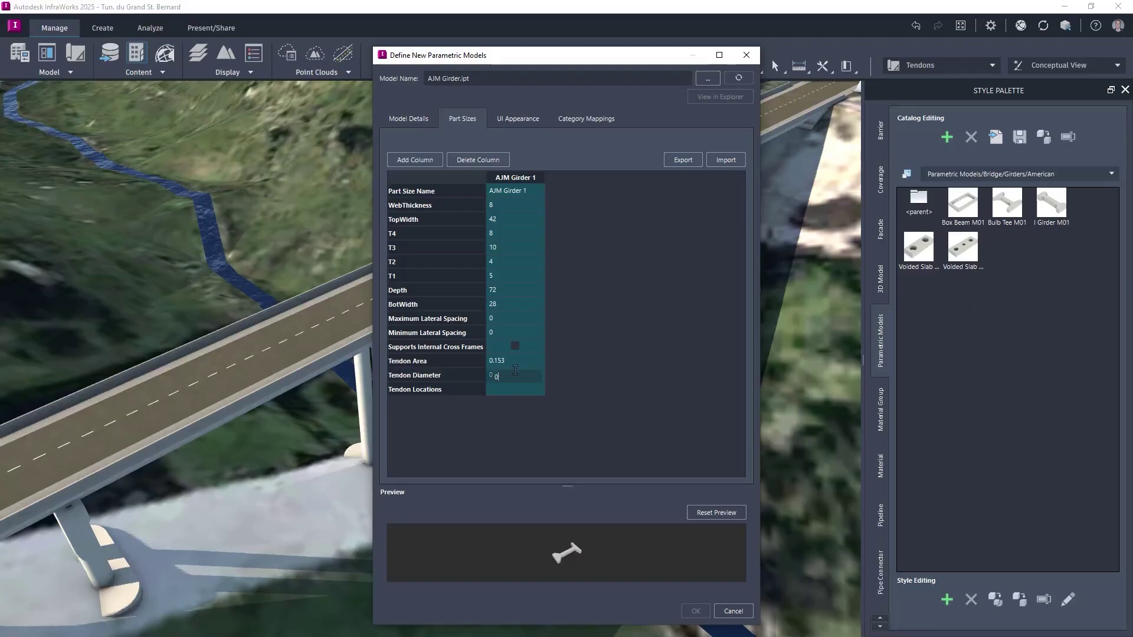
text(.5)
click(604, 395)
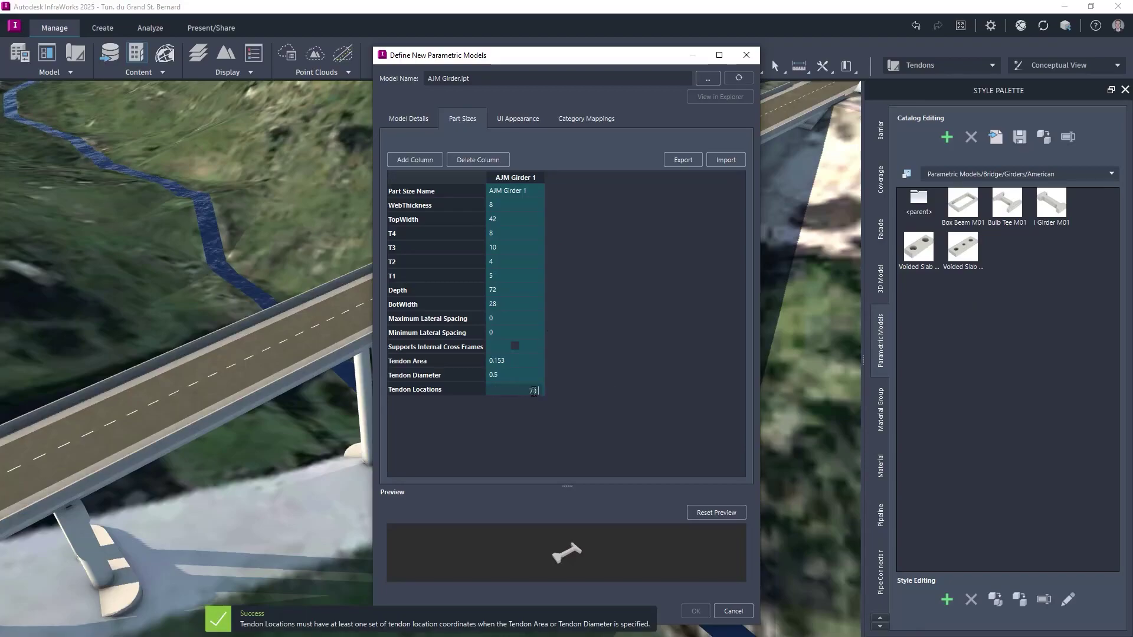
key(ctrl+v)
mouse_move(741, 183)
mouse_down()
mouse_move(747, 409)
mouse_move(734, 182)
mouse_up()
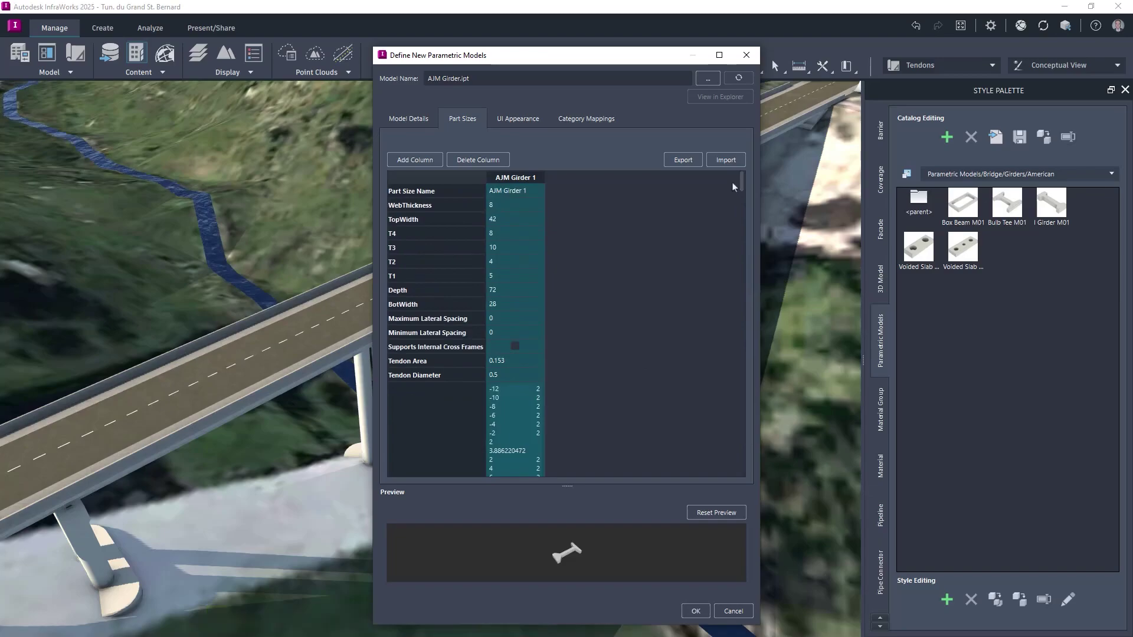
click(696, 612)
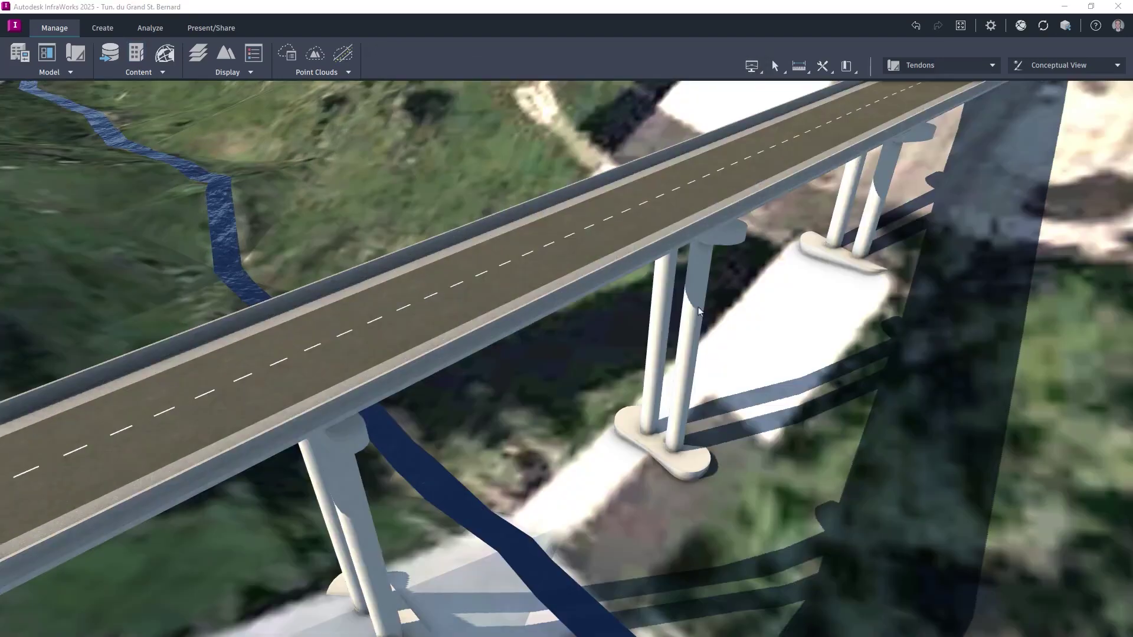
Step: Change the right exterior girder's type from AASHTO Type III to AJM Girder 1
click(698, 311)
click(630, 264)
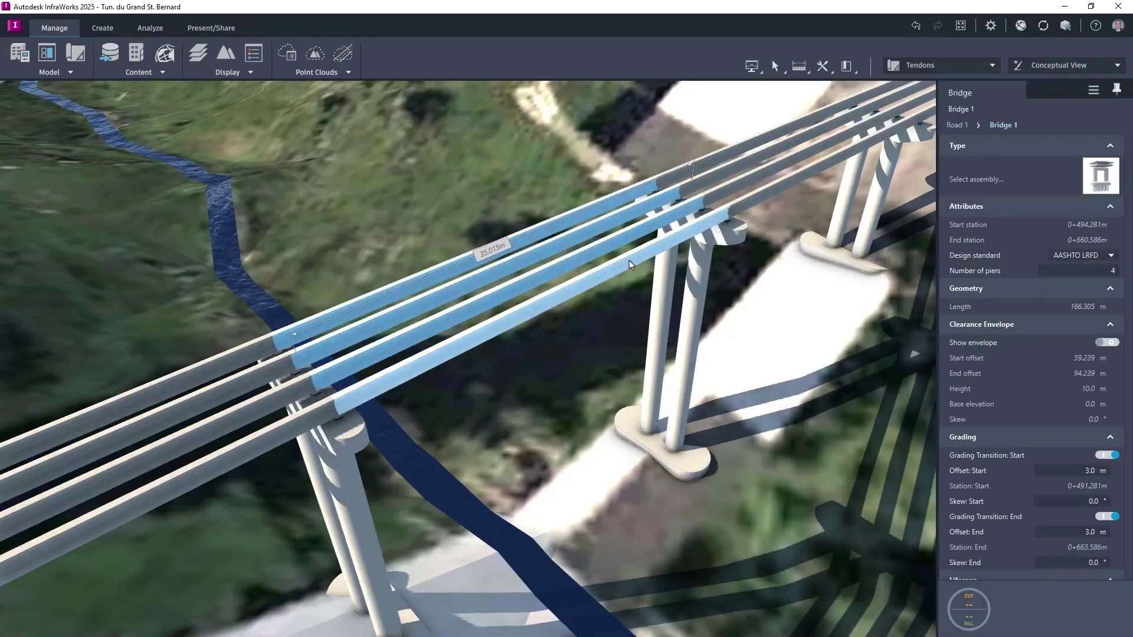
click(630, 264)
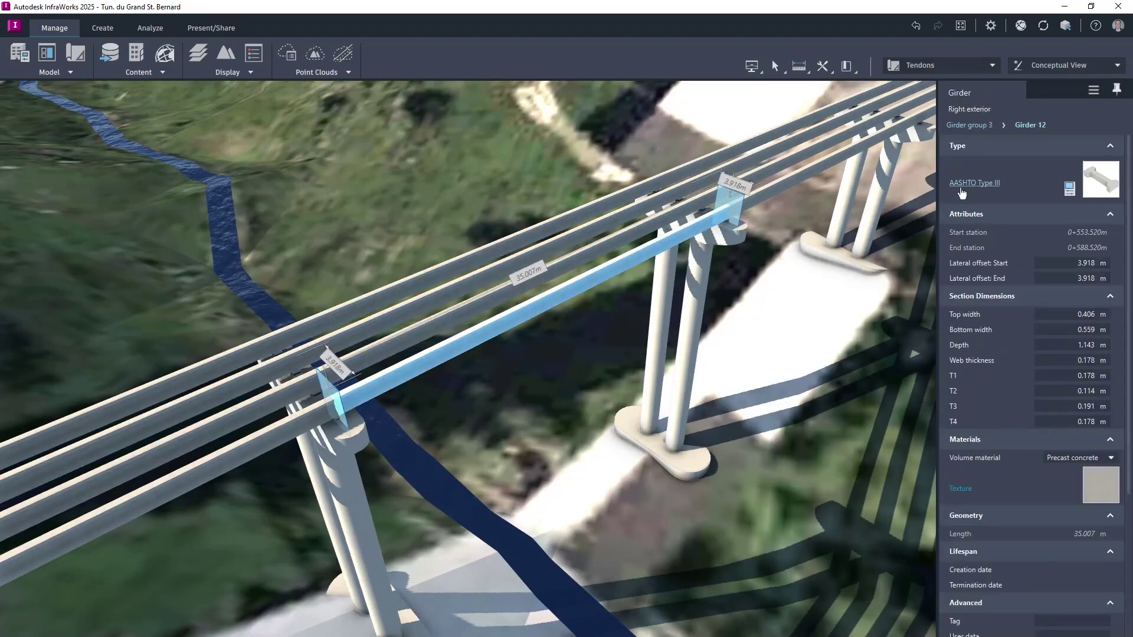
click(955, 185)
click(853, 246)
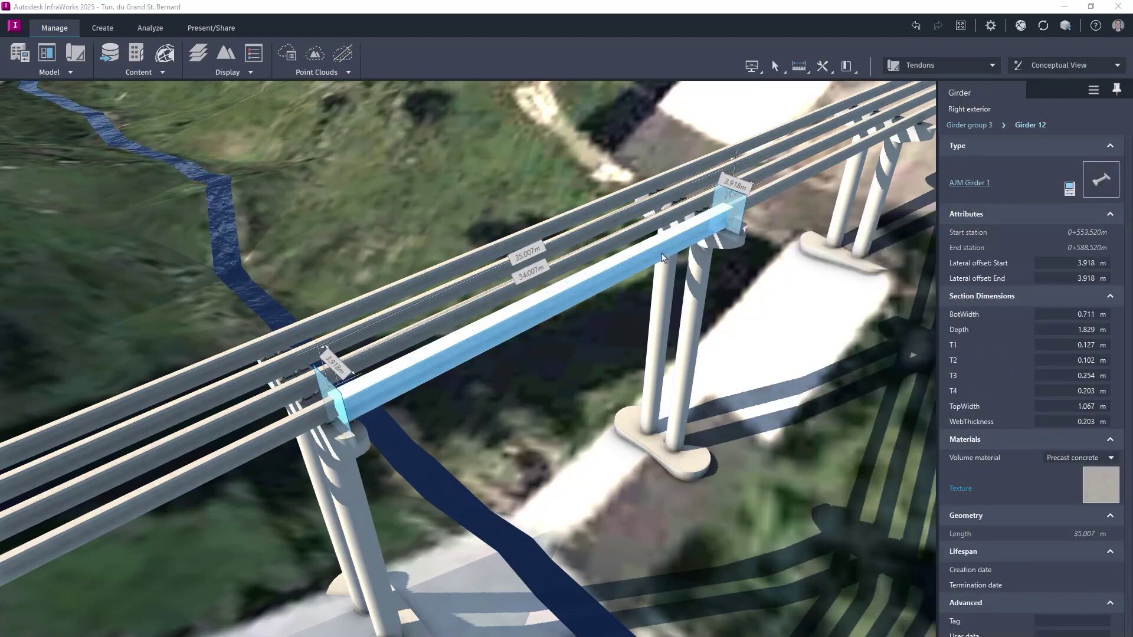
Step: Apply the AJM Girder 1 type to all girders
right_click(663, 258)
mouse_move(686, 281)
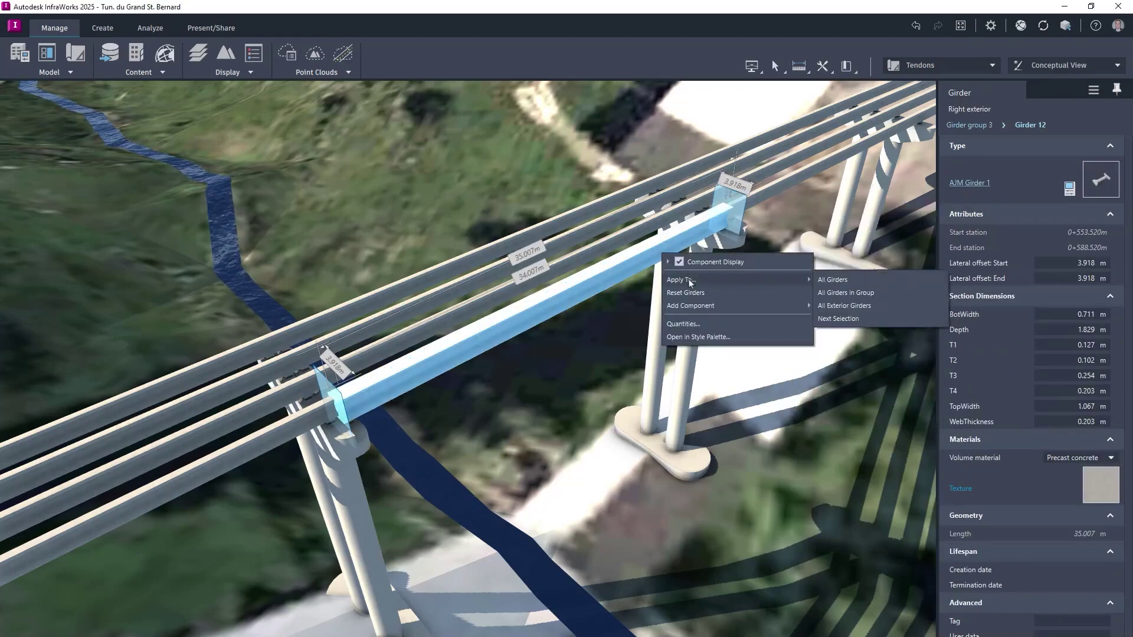
click(831, 280)
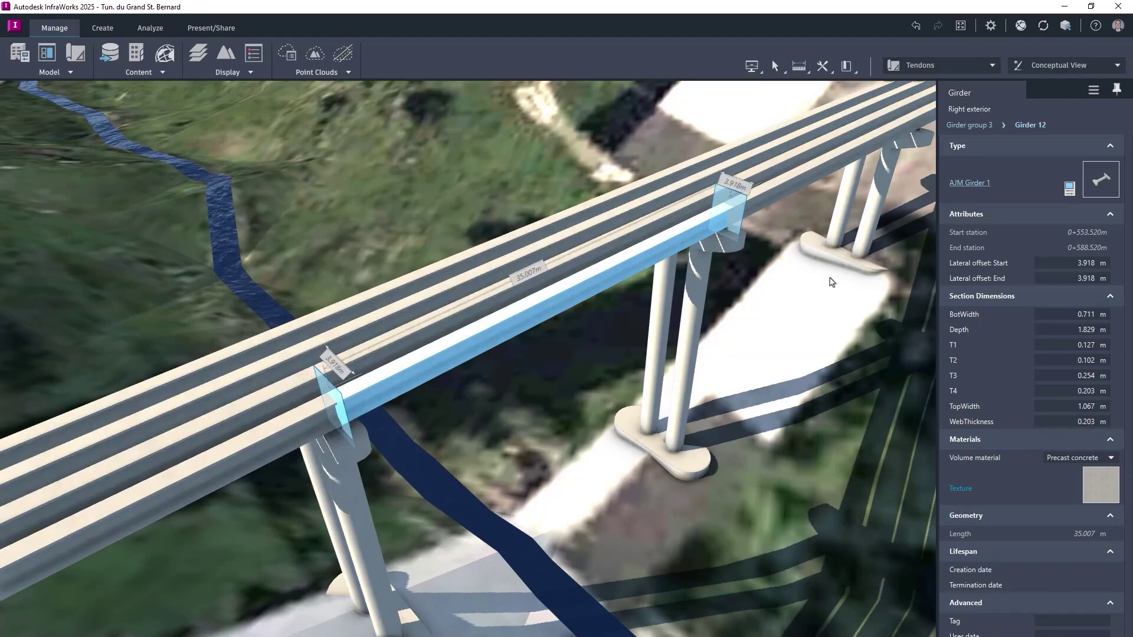
Step: Run Line Girder Analysis on girder group 3 and view Girder 10's design ratios
click(969, 125)
click(150, 27)
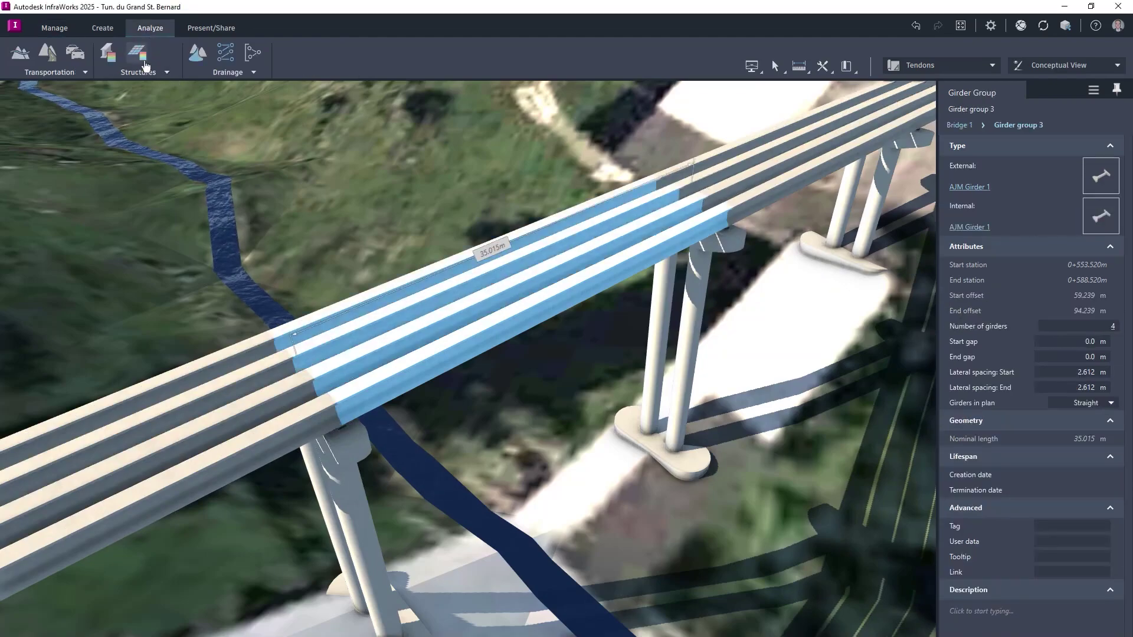
click(143, 74)
click(146, 87)
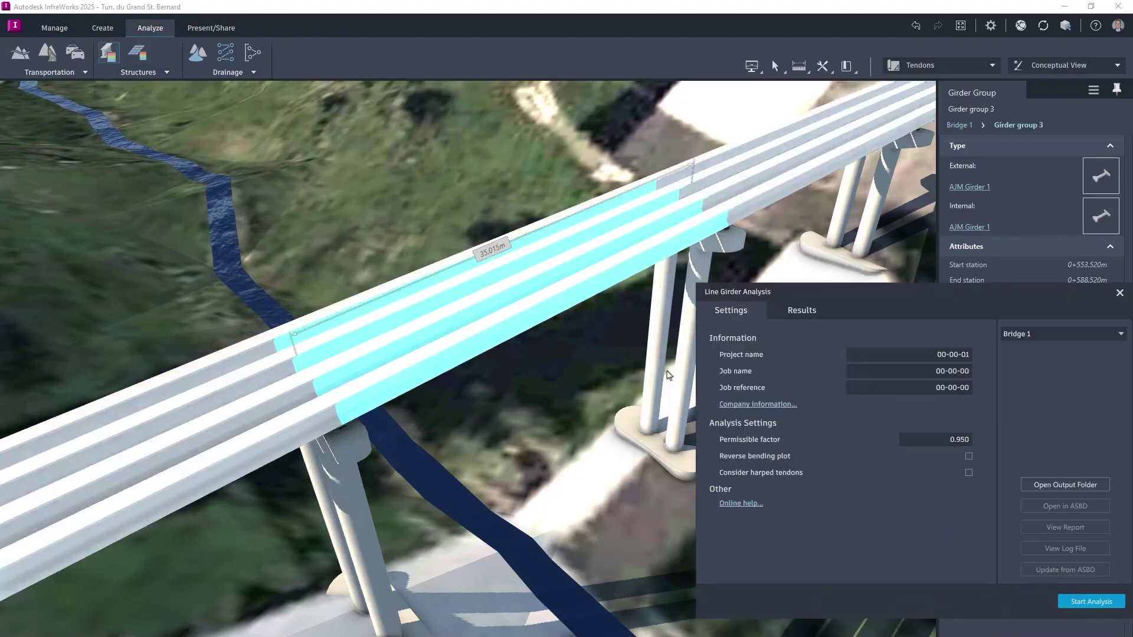
click(1084, 608)
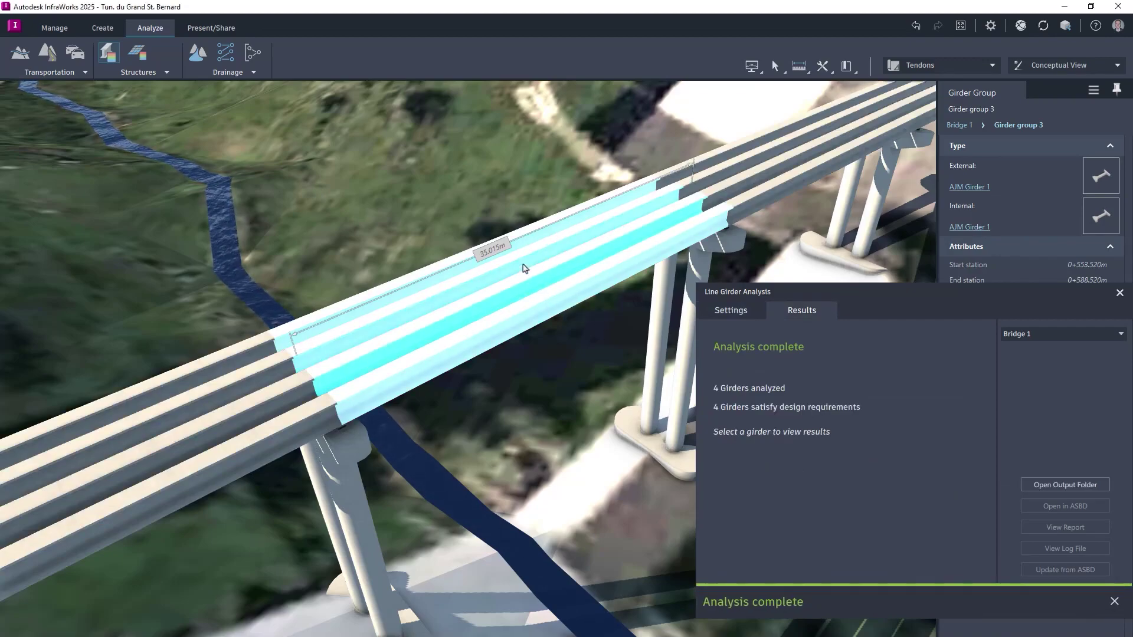
click(525, 268)
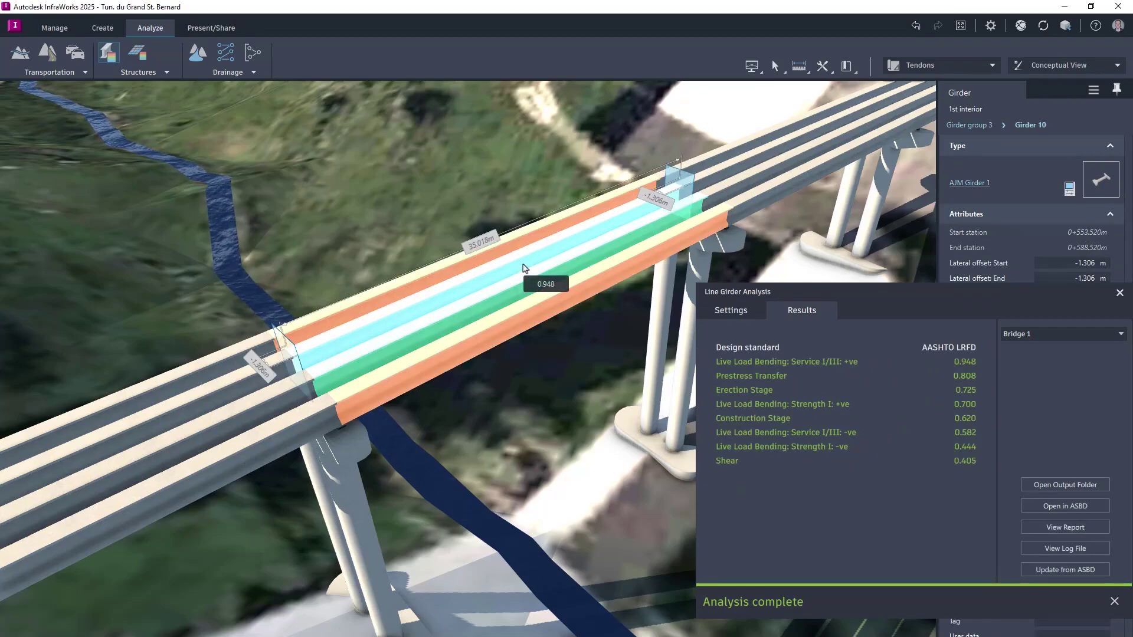
Step: Open Girder 10's PDF report and jump to the Girder Design Summary and Live Load Bending sections
click(1034, 528)
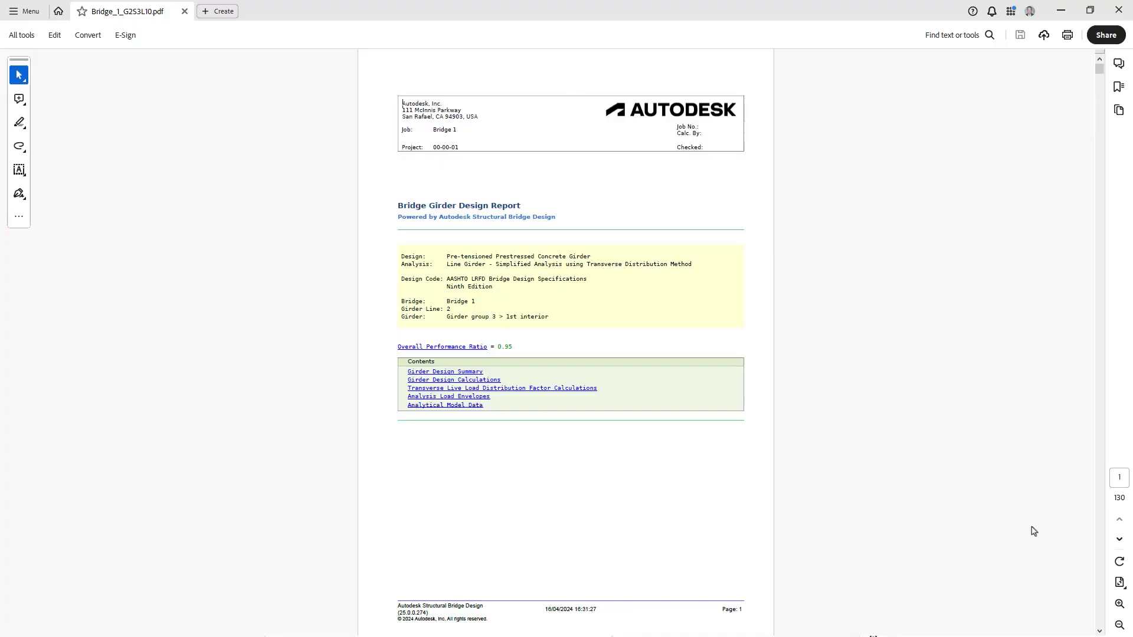
click(475, 373)
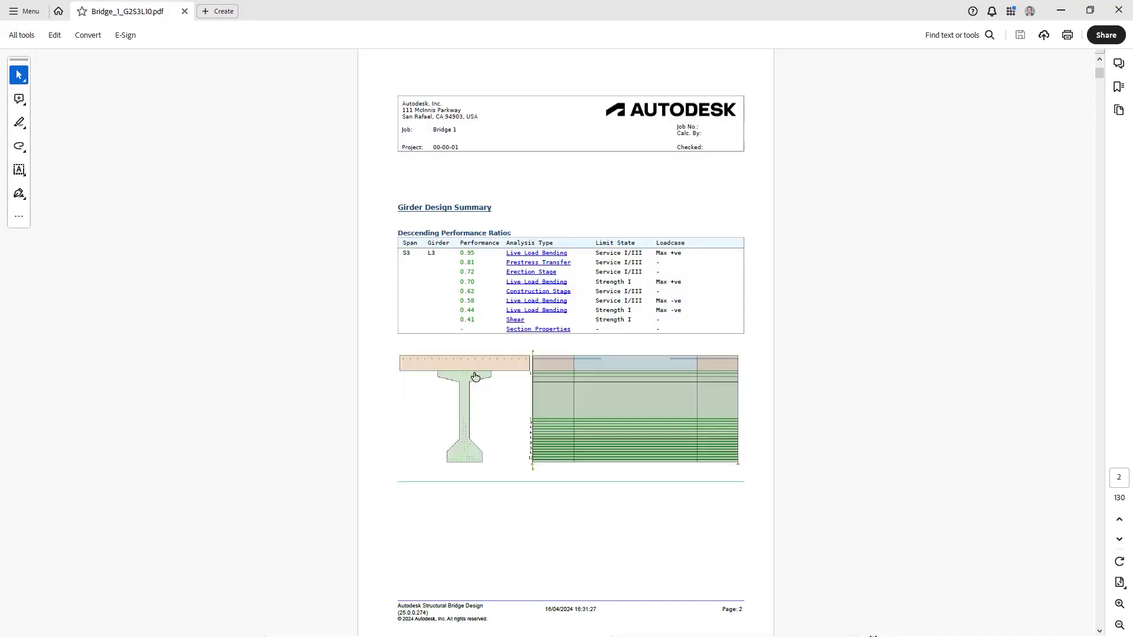
click(565, 255)
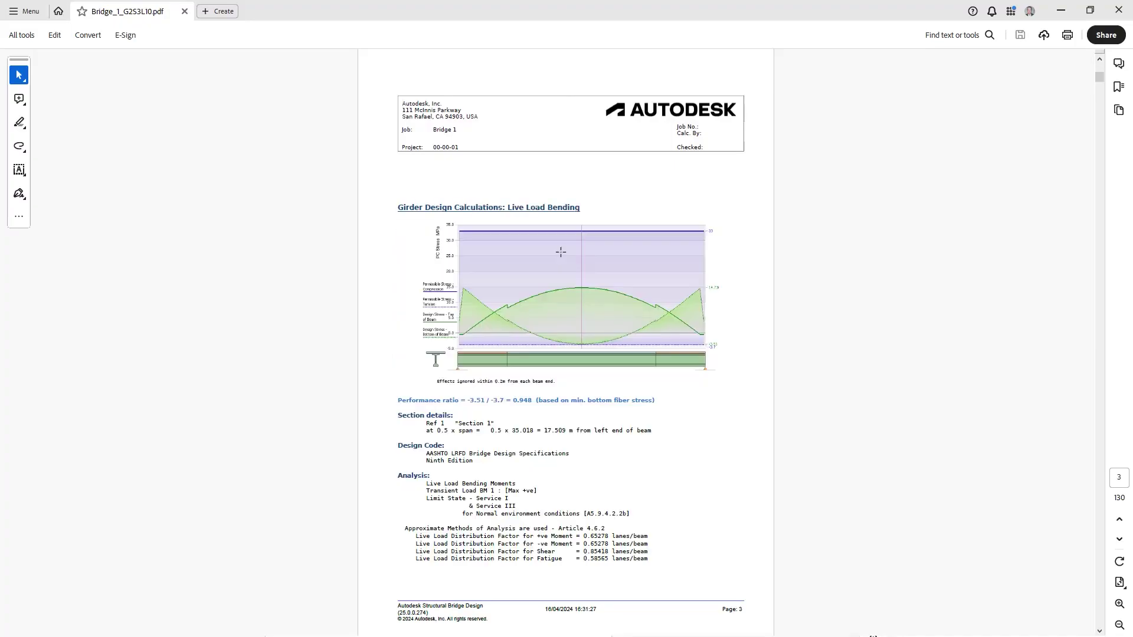
scroll(560, 252, down, 7)
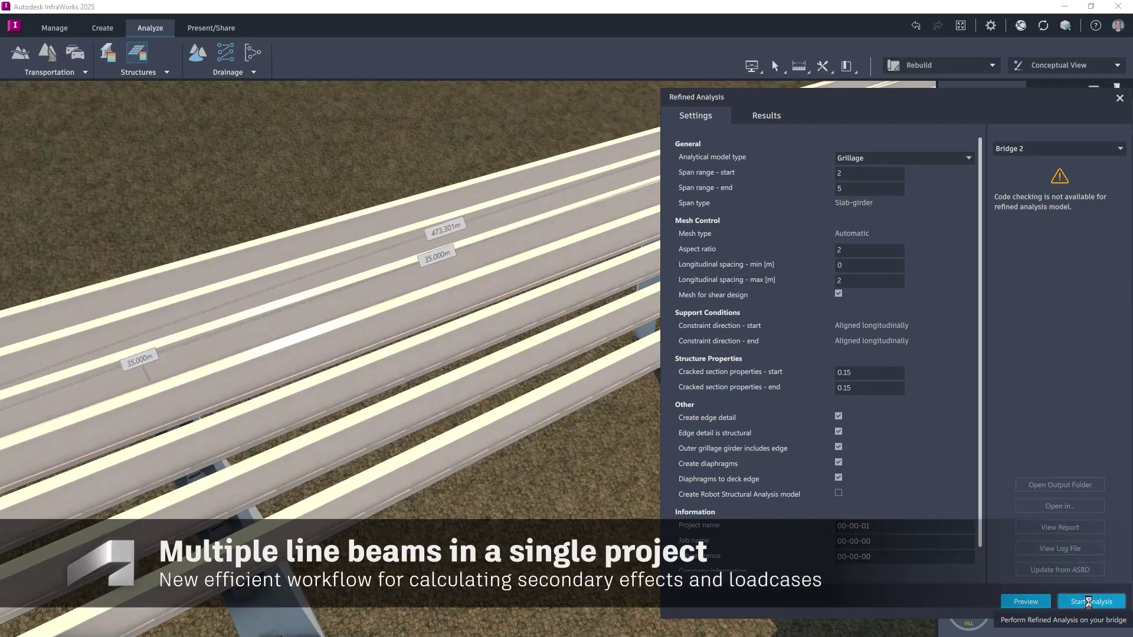
Step: Run the refined grillage analysis for Bridge 2 and open the result in Autodesk Structural Bridge Design
click(1088, 601)
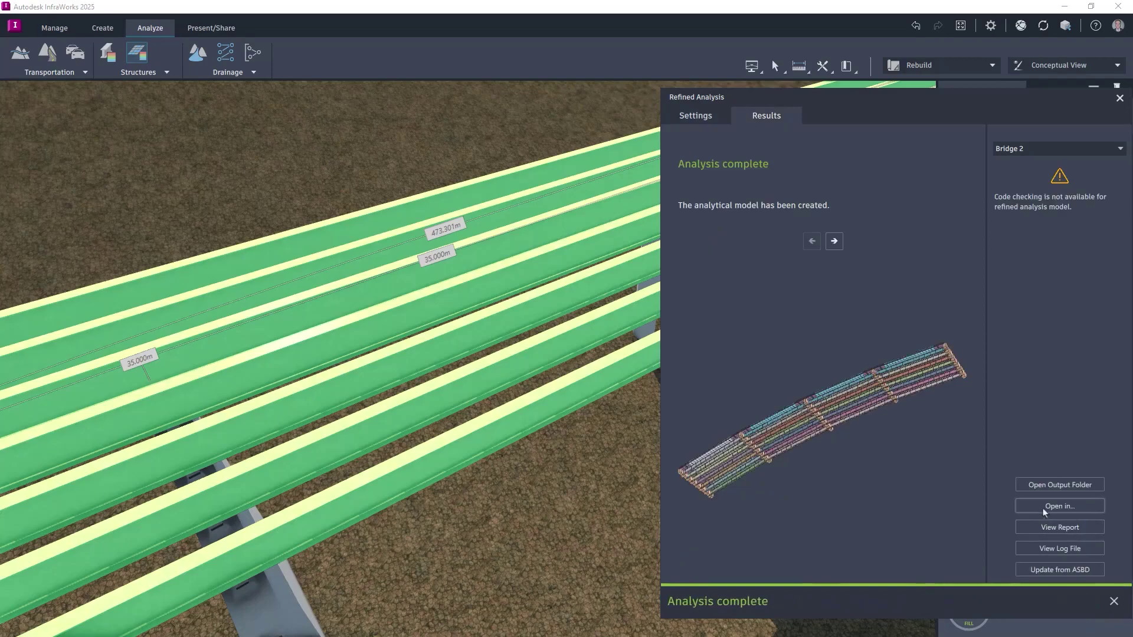
click(1059, 505)
click(1054, 544)
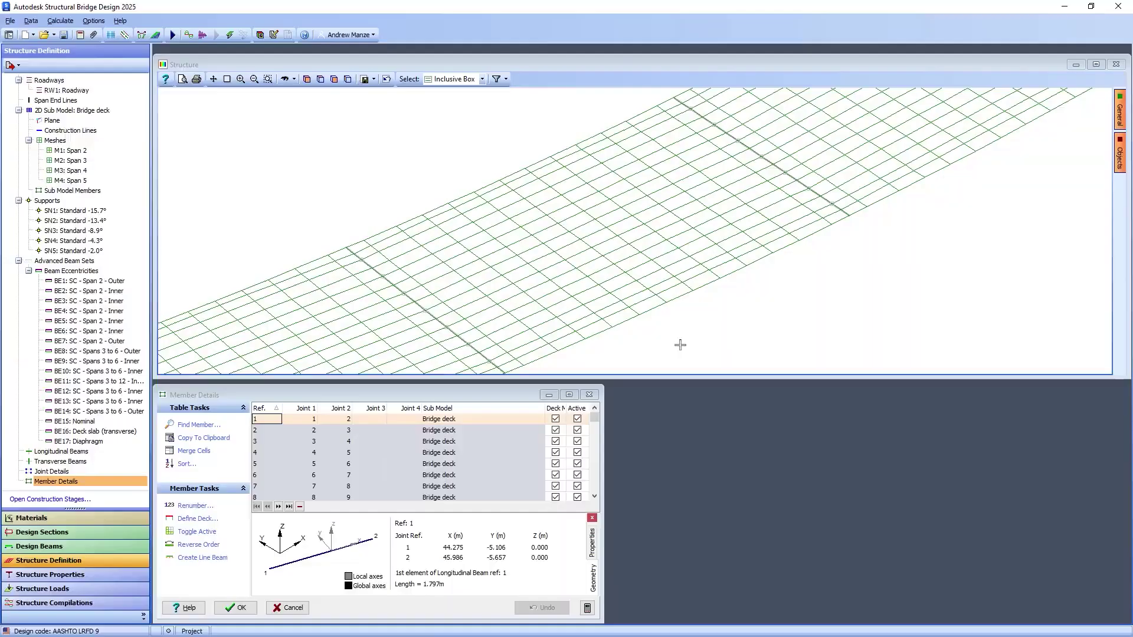
Step: Create line beams LB1, LB2 and LB3 from three longitudinal deck members, then accept Member Details
click(184, 557)
click(637, 322)
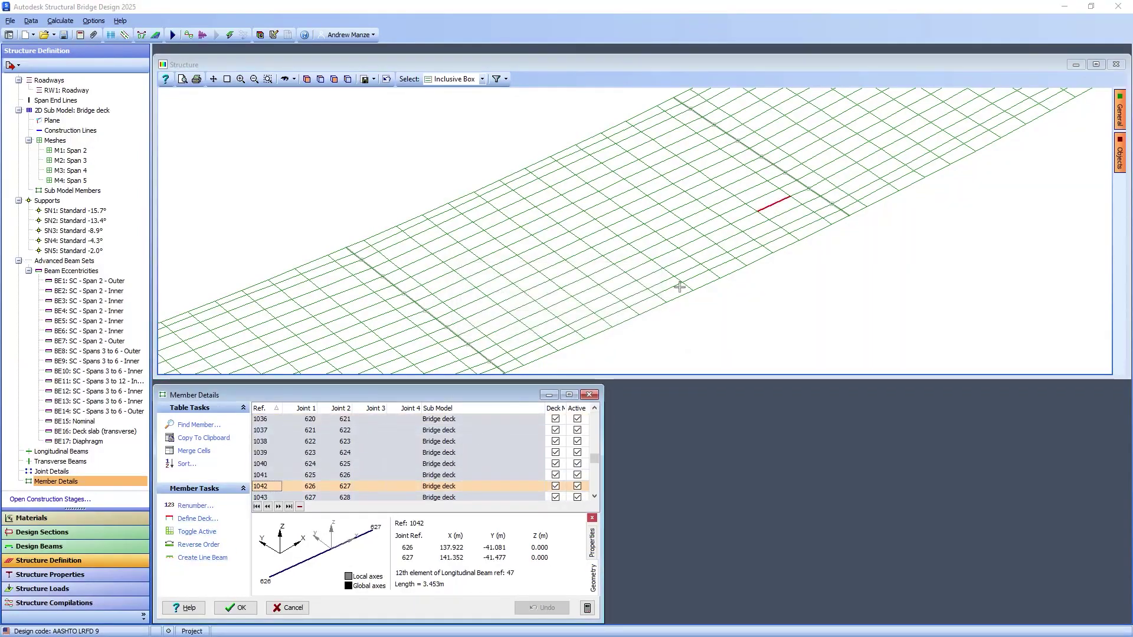
click(745, 188)
click(204, 558)
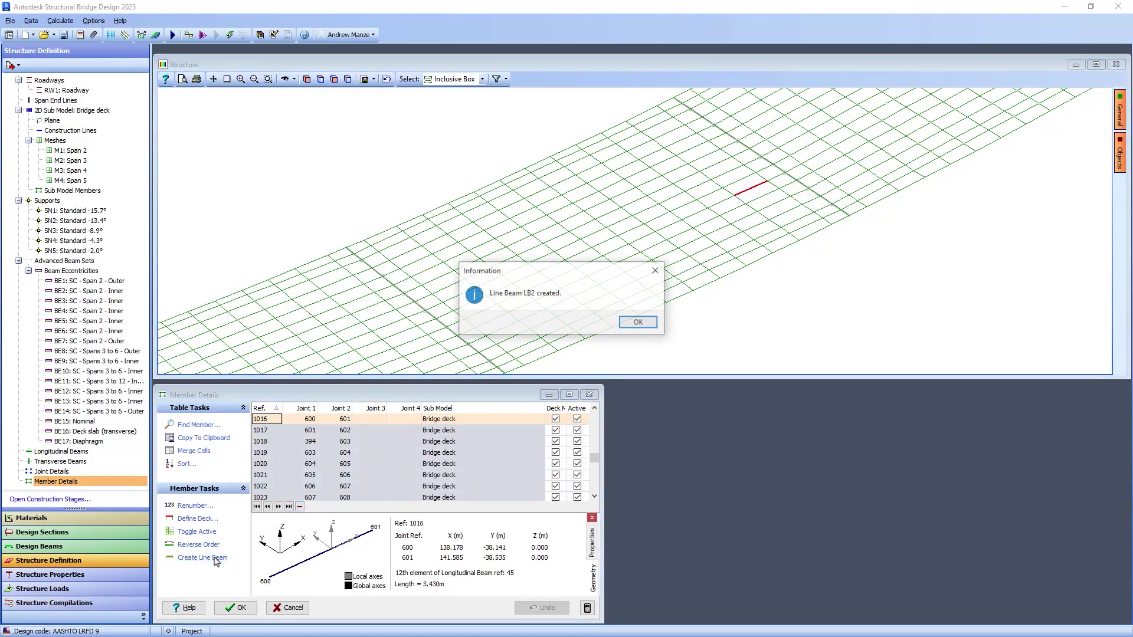
click(633, 324)
click(724, 176)
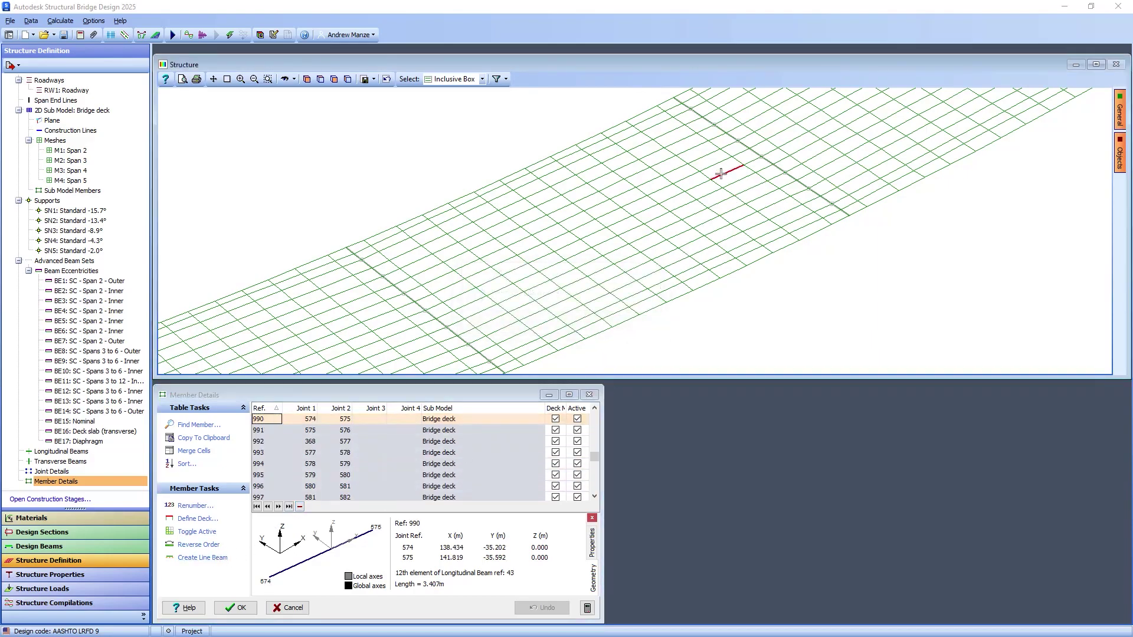
click(203, 558)
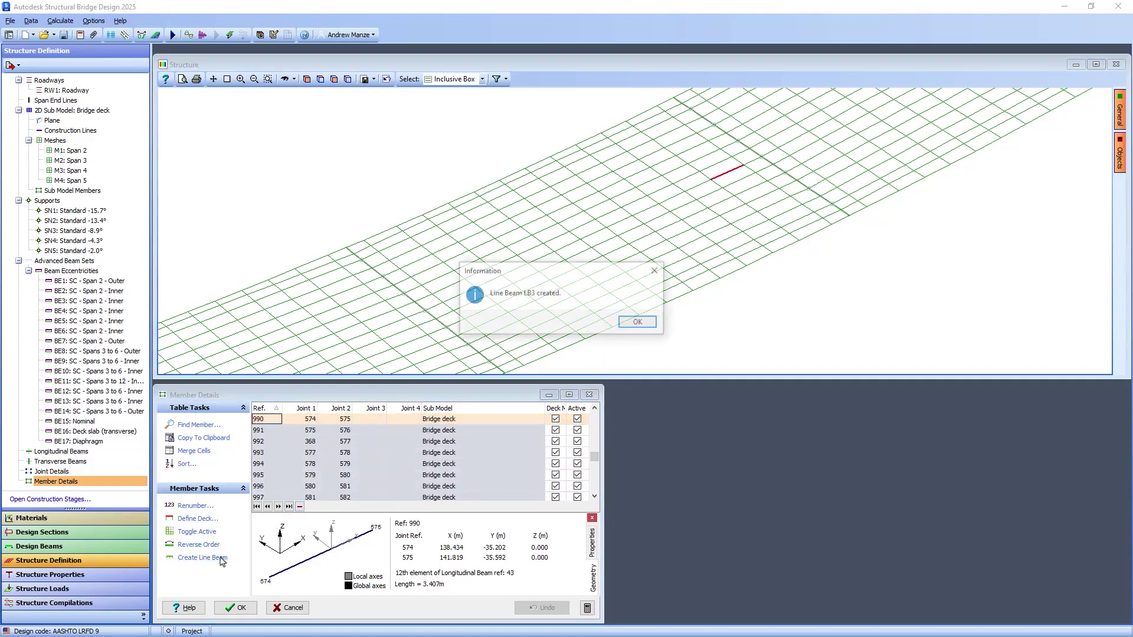
click(639, 322)
click(239, 607)
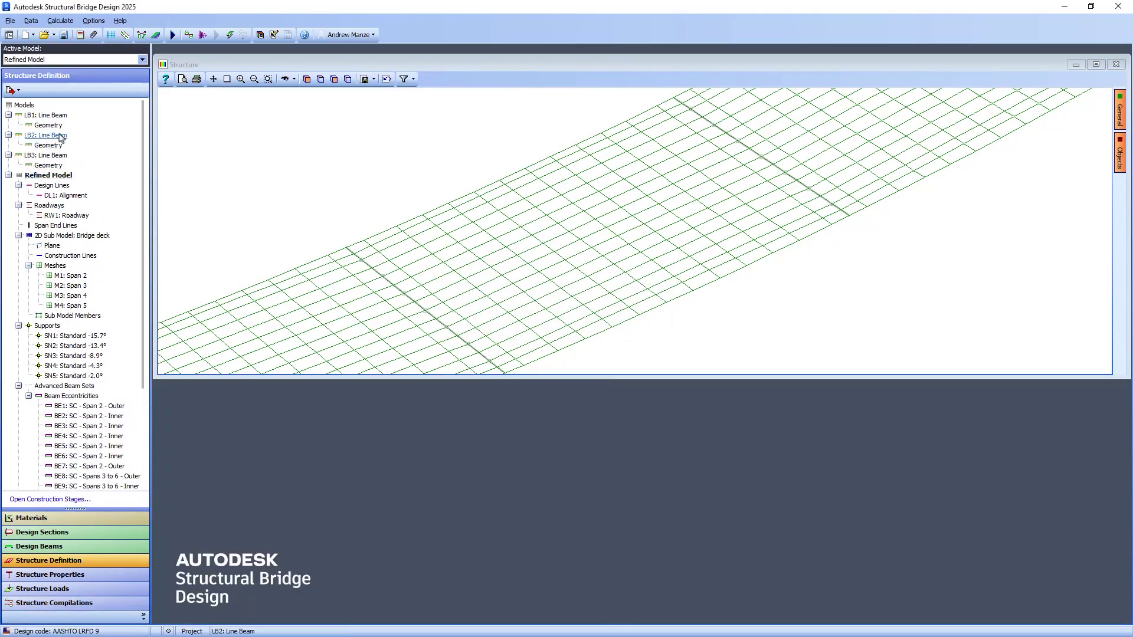
Step: Make LB3 the active model and analyse its dead and SDL loads with 3.00 kN/m SDL
click(42, 116)
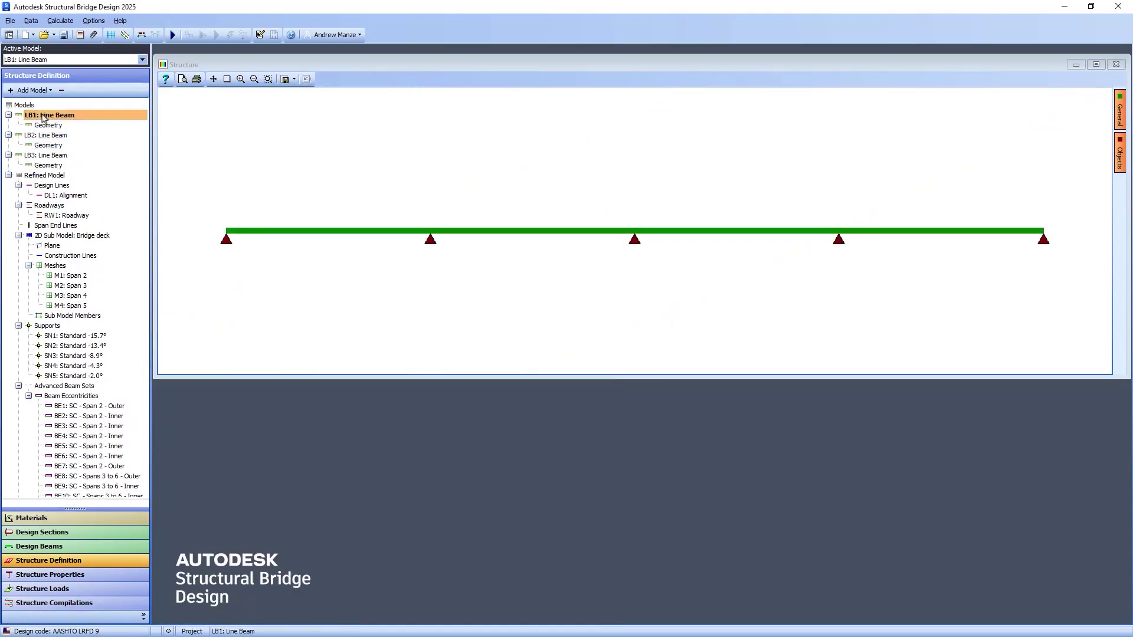
click(46, 135)
click(47, 155)
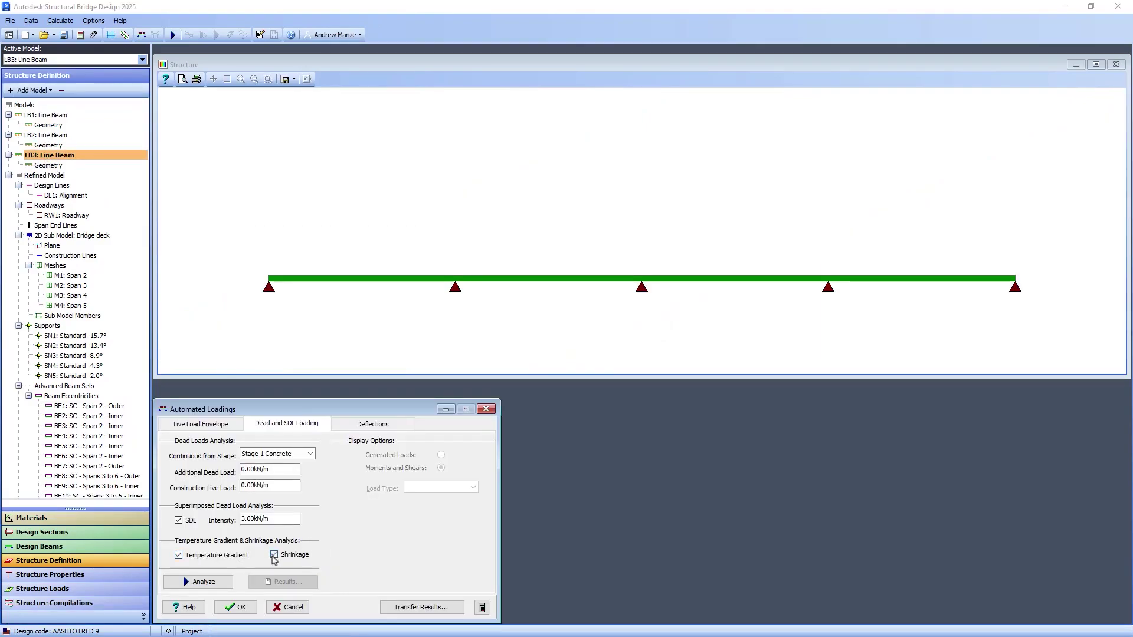
click(204, 583)
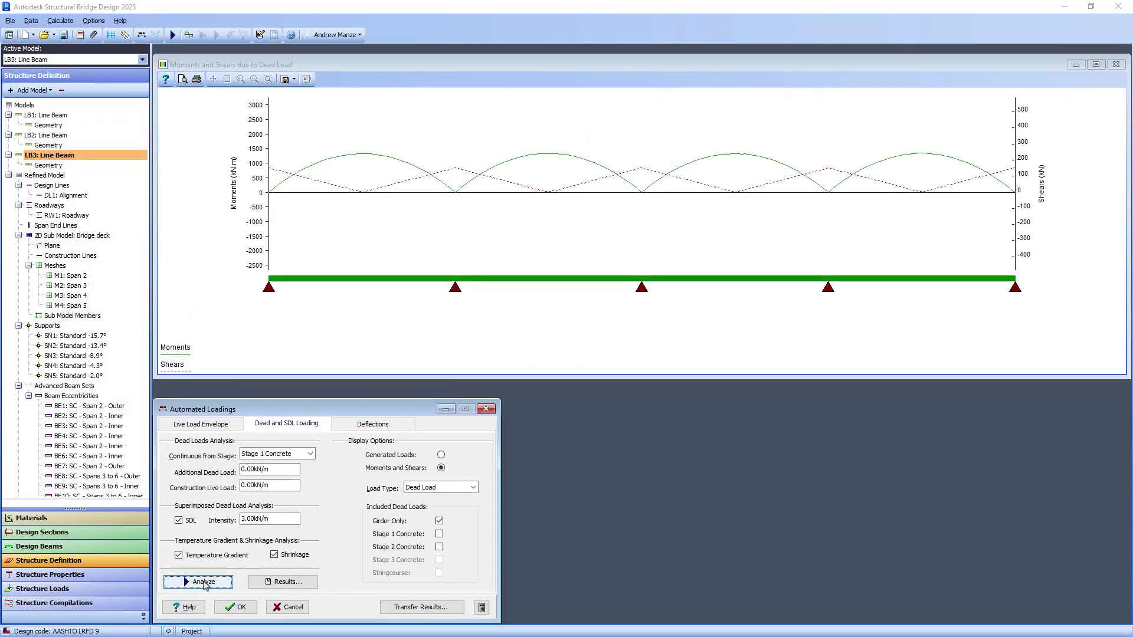